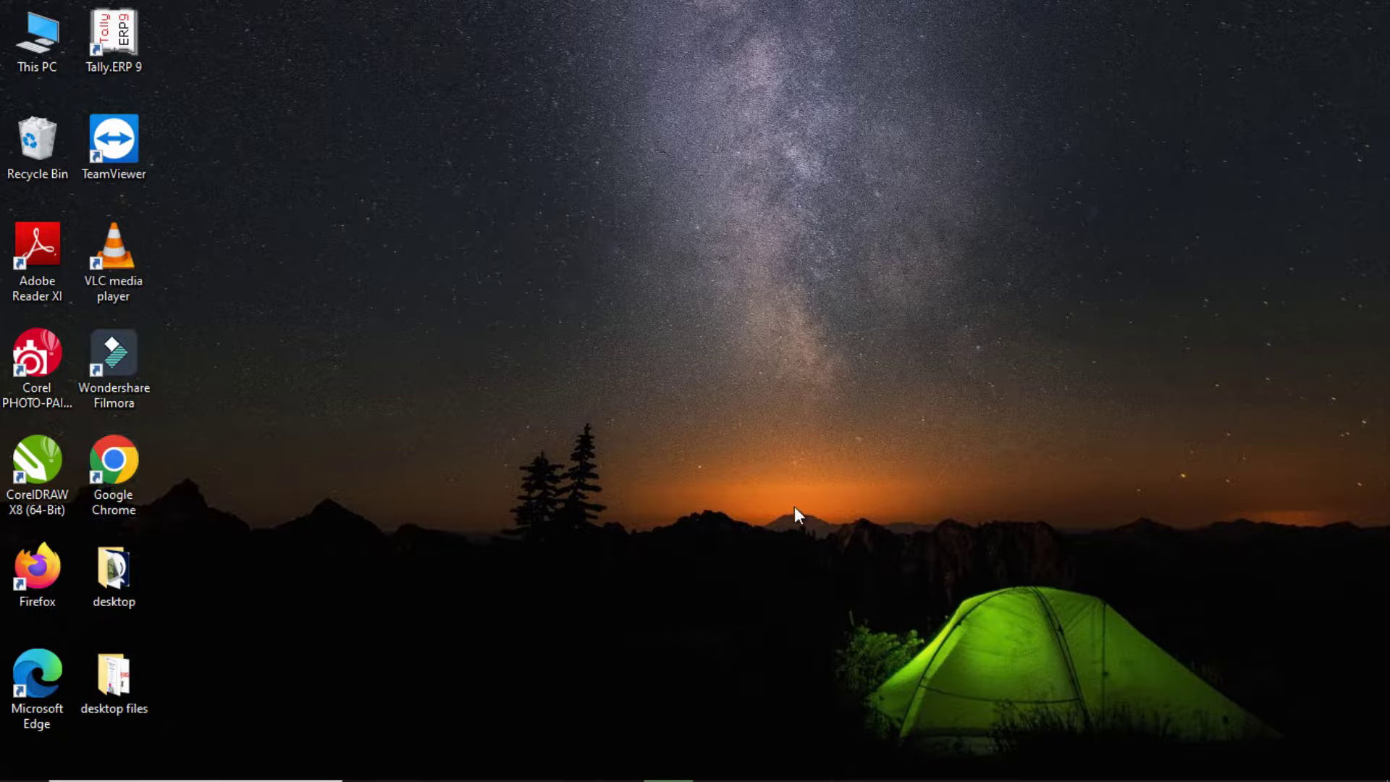
# Step: Open the Start menu to view its apps and tiles, and close it again
pyautogui.moveTo(827, 779)
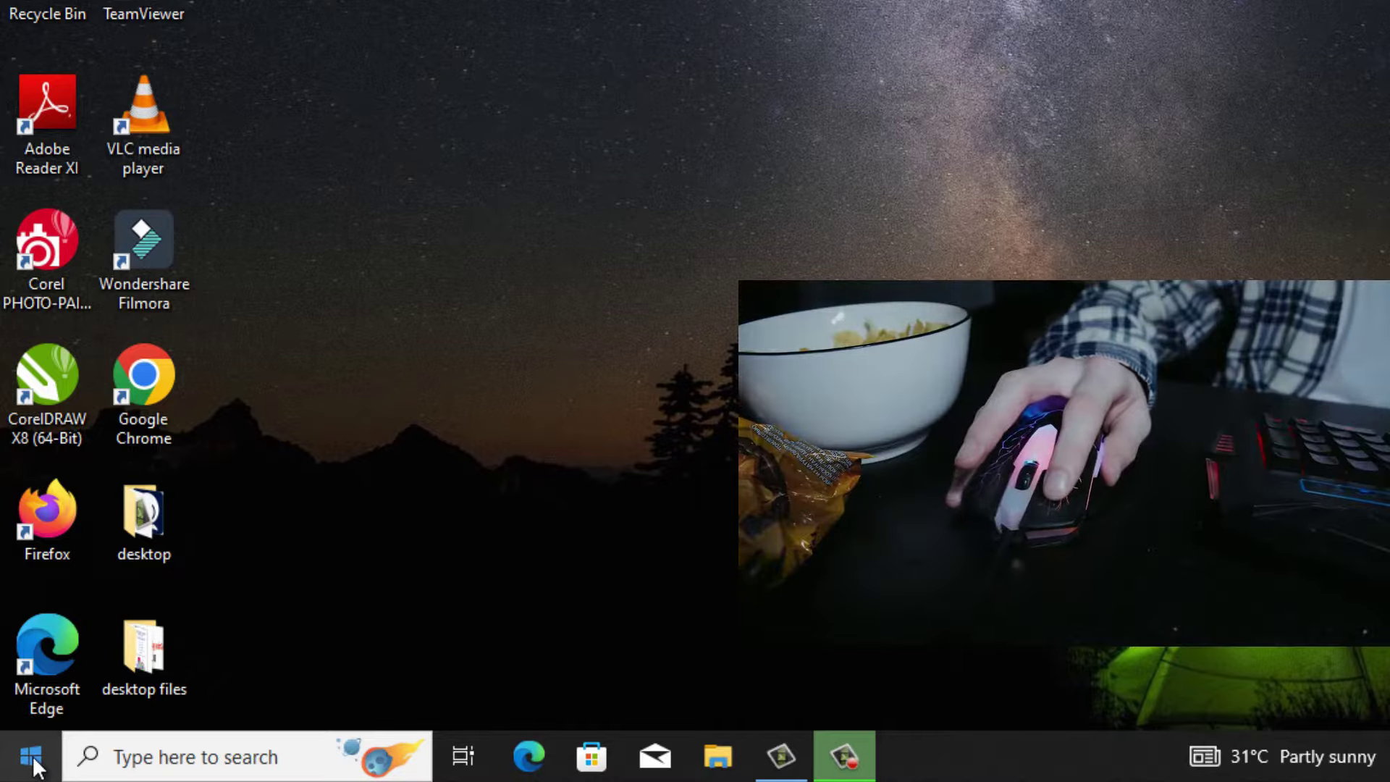
pyautogui.click(33, 760)
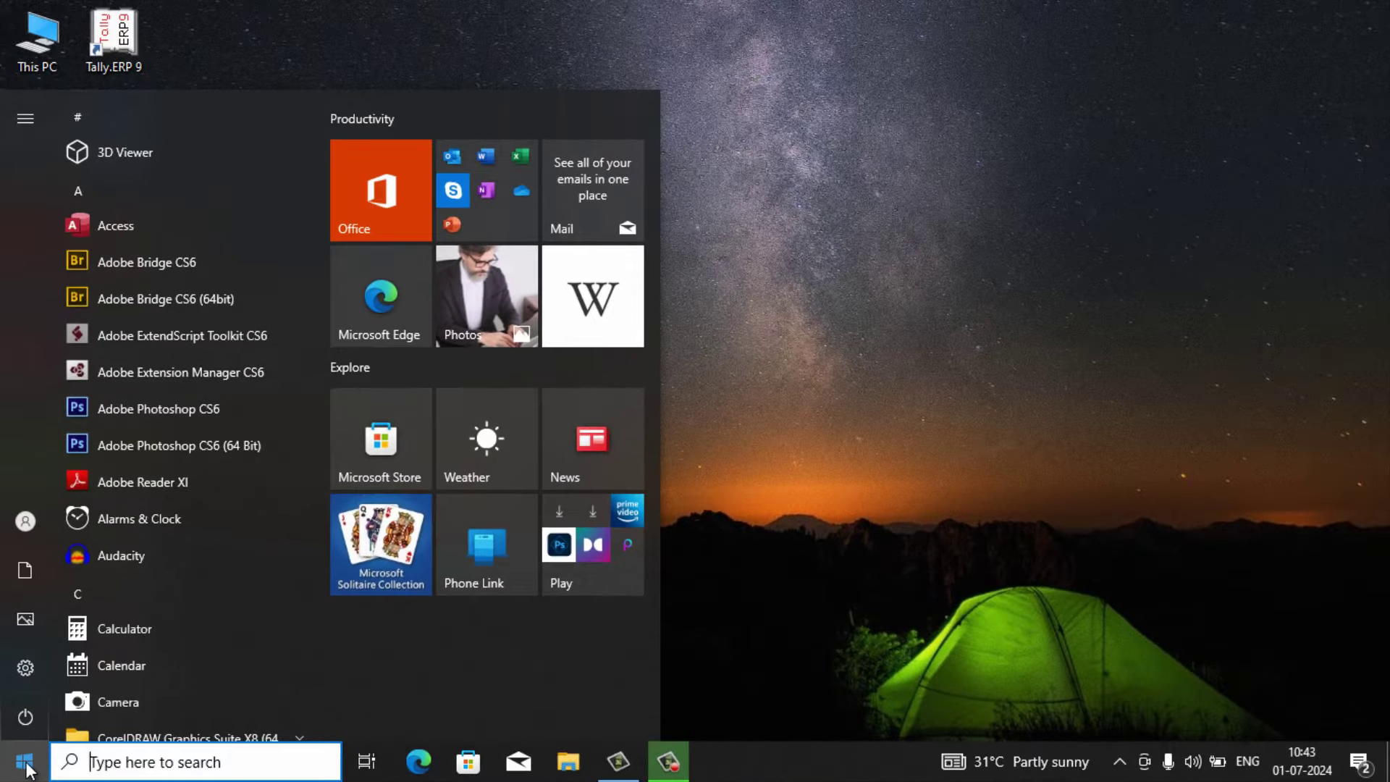
pyautogui.click(27, 768)
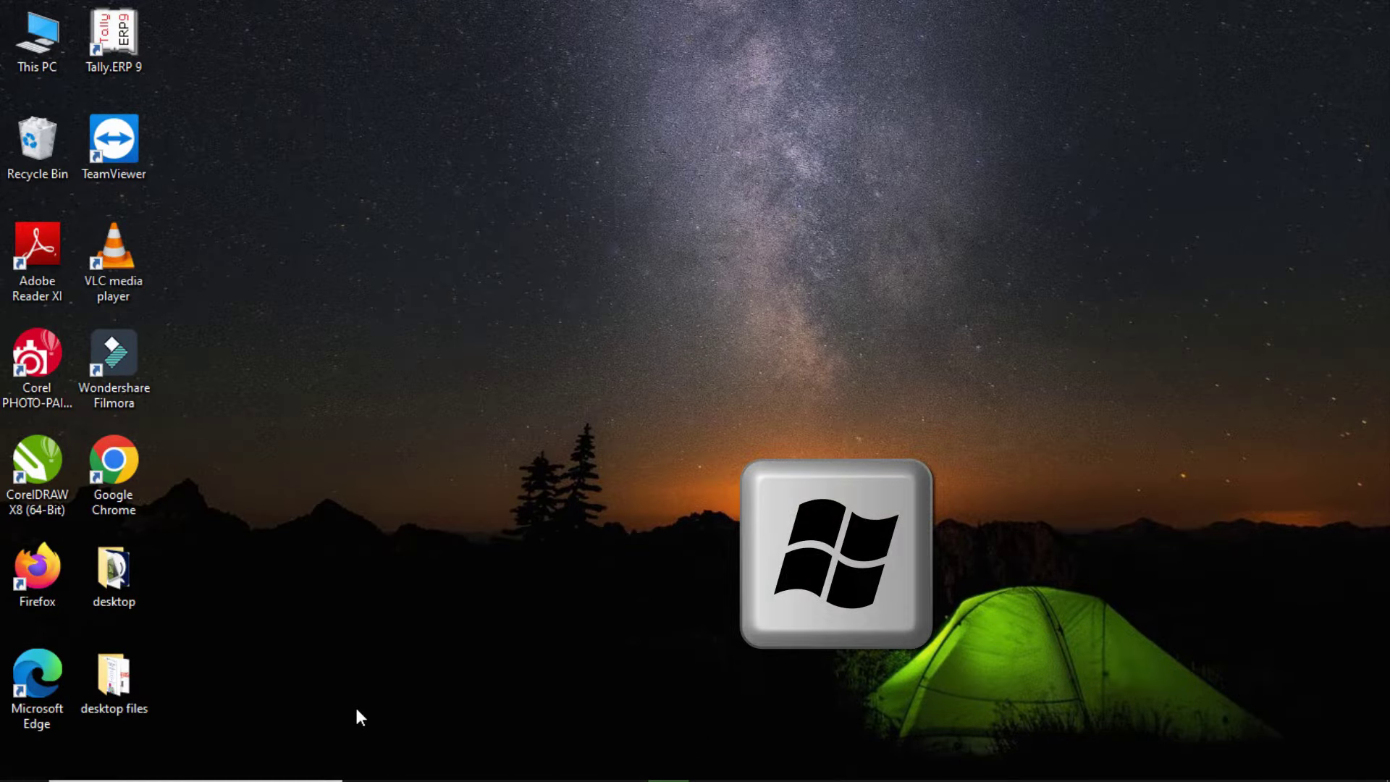
pyautogui.press('super')
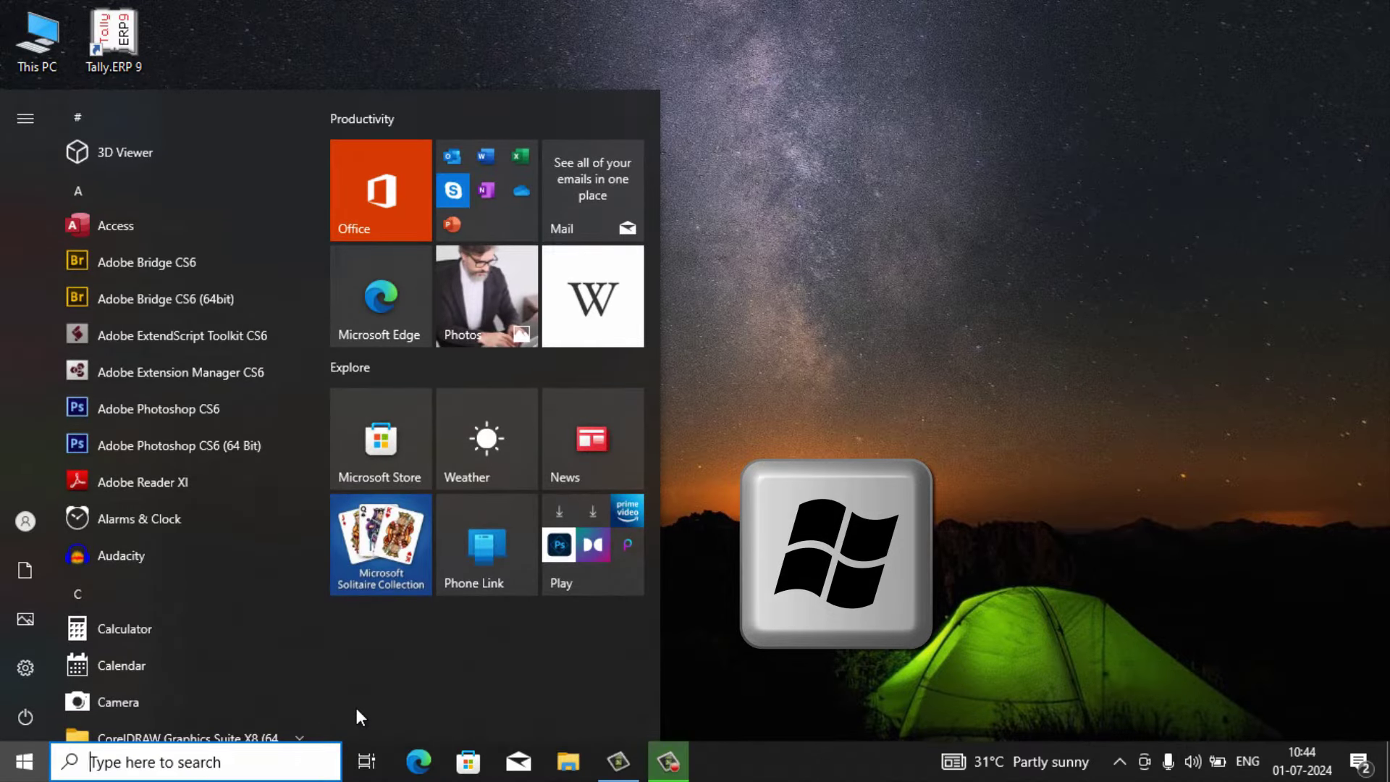
pyautogui.press('super')
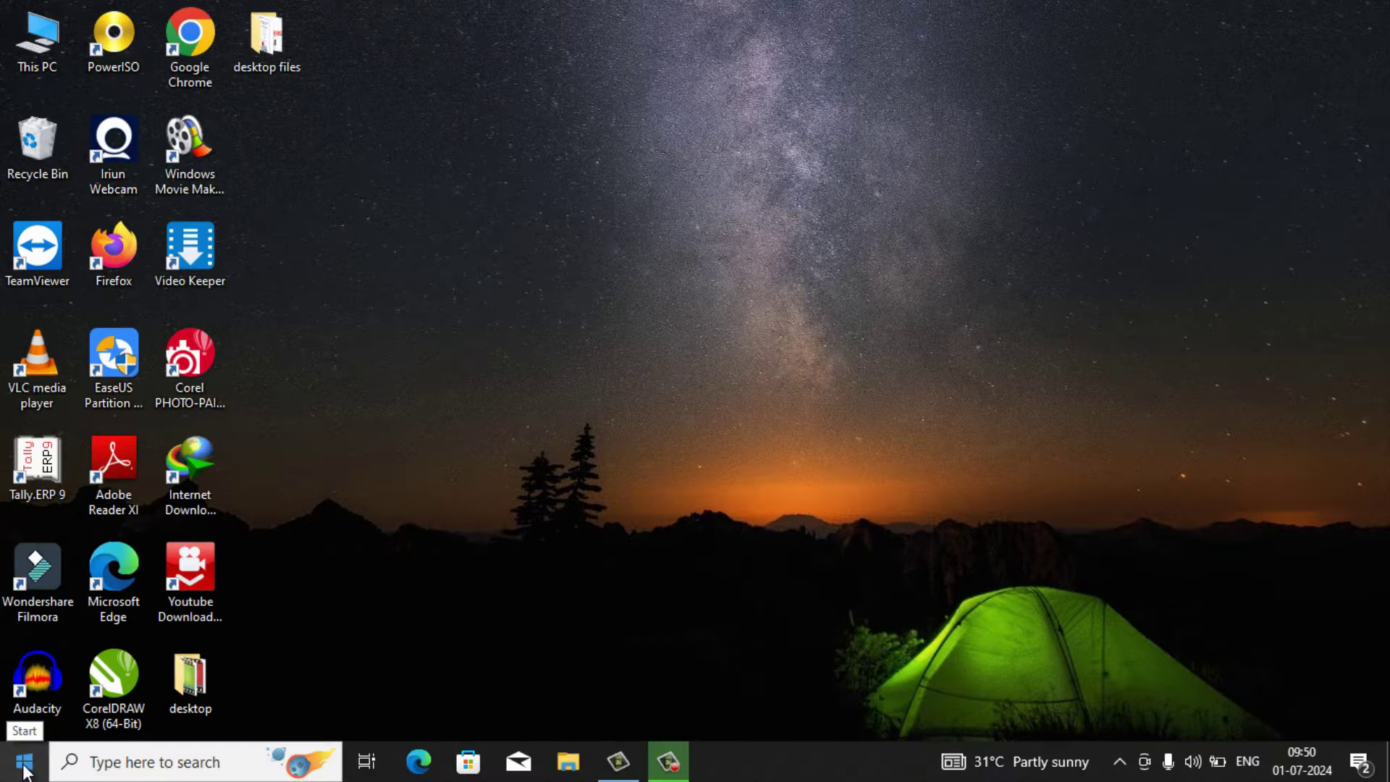
# Step: Display the power options in the Start menu and choose Shut down
pyautogui.click(32, 742)
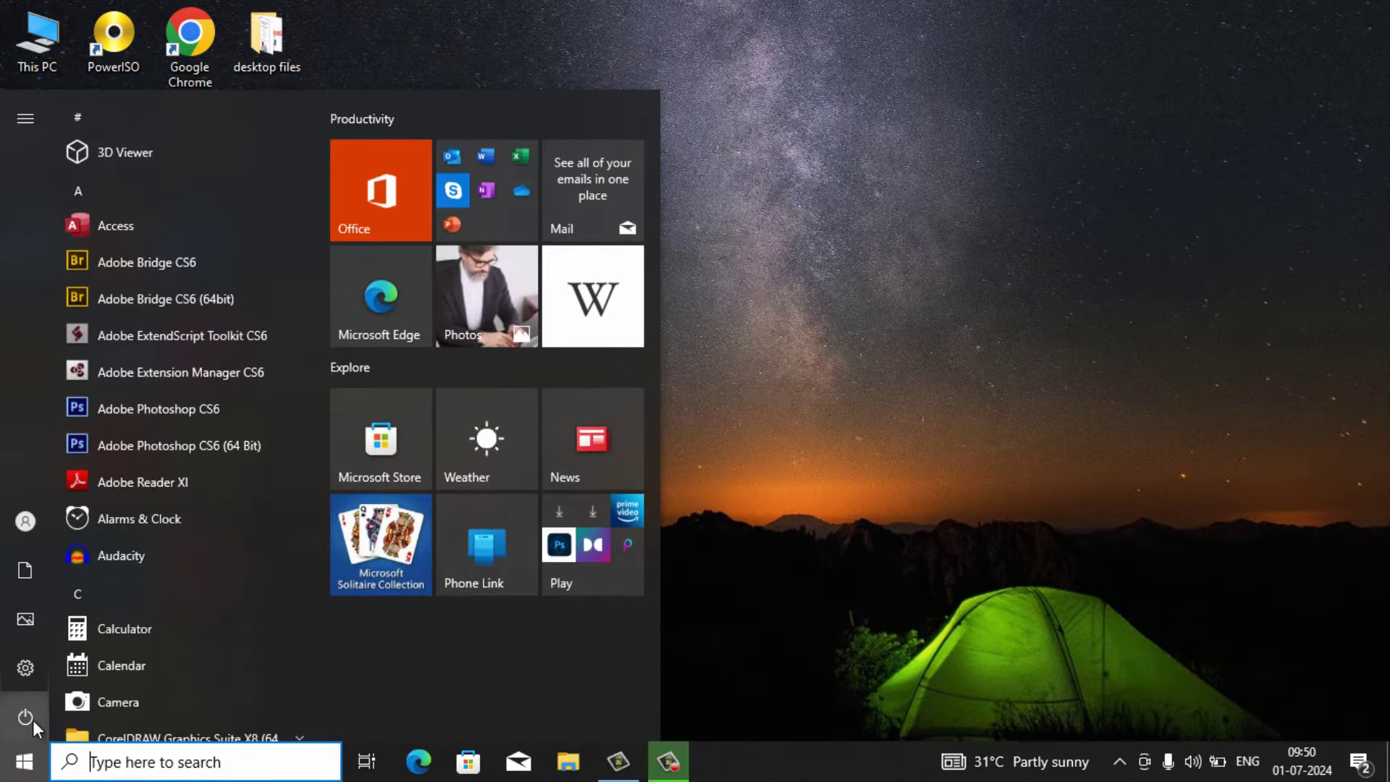
pyautogui.click(116, 718)
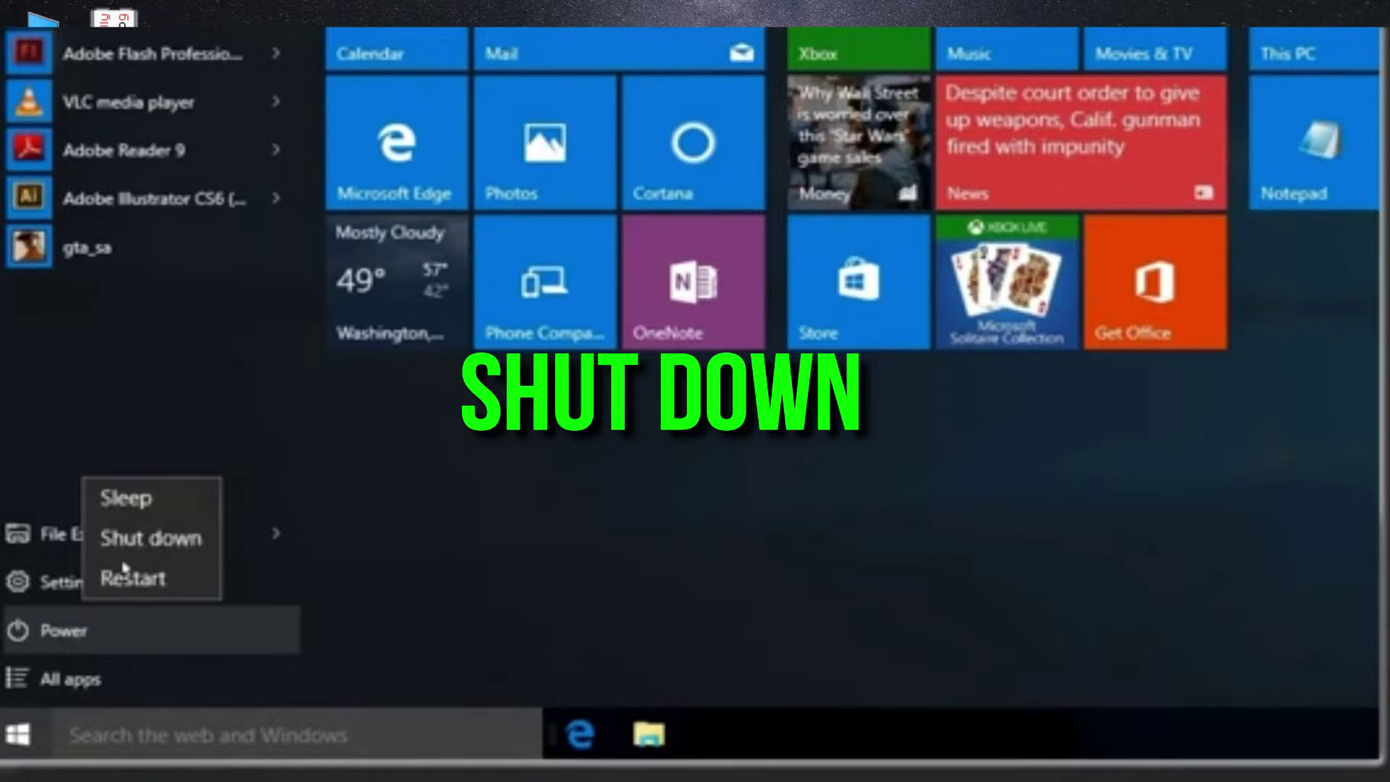
pyautogui.click(138, 546)
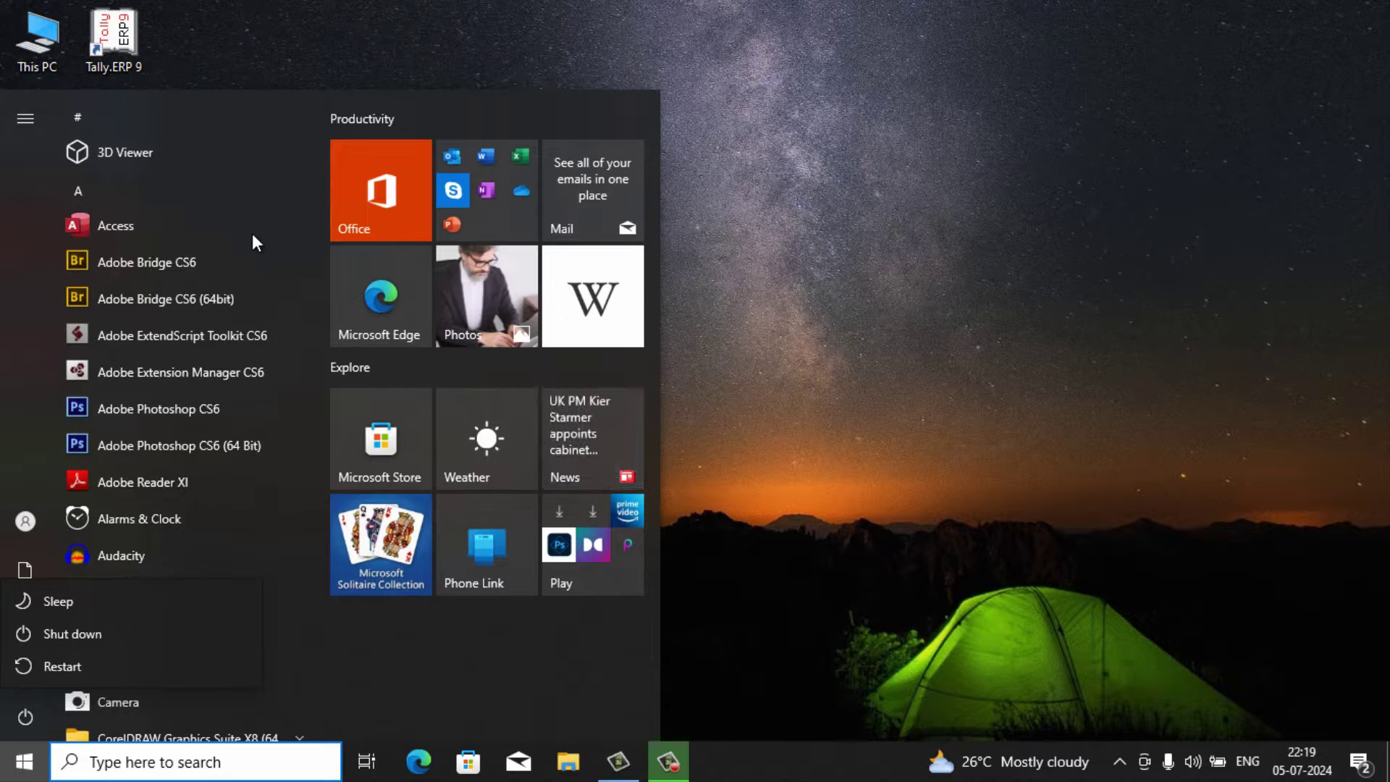
# Step: Dismiss the power options, browse the alphabetical list of installed apps, and close the Start menu
pyautogui.click(252, 223)
pyautogui.scroll(-3, 212, 427)
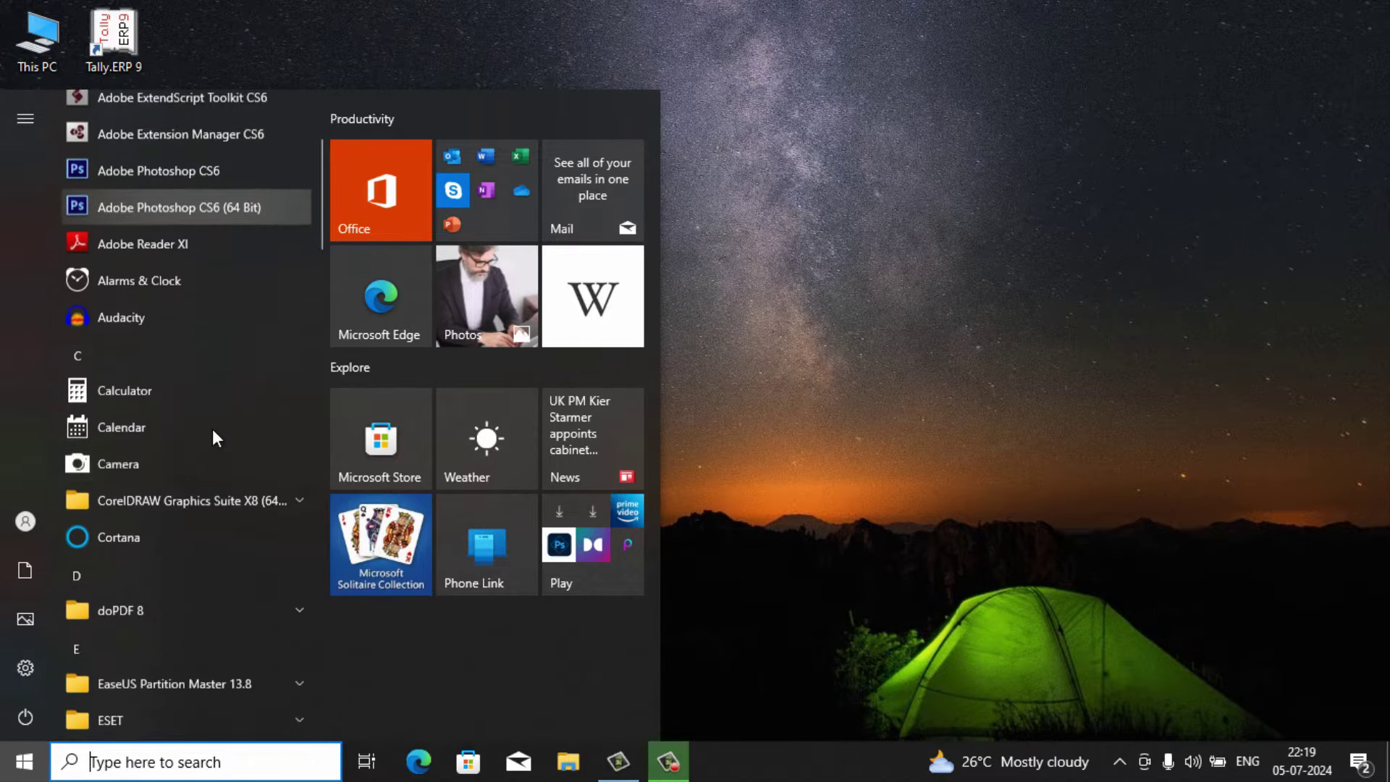
pyautogui.scroll(-8, 212, 434)
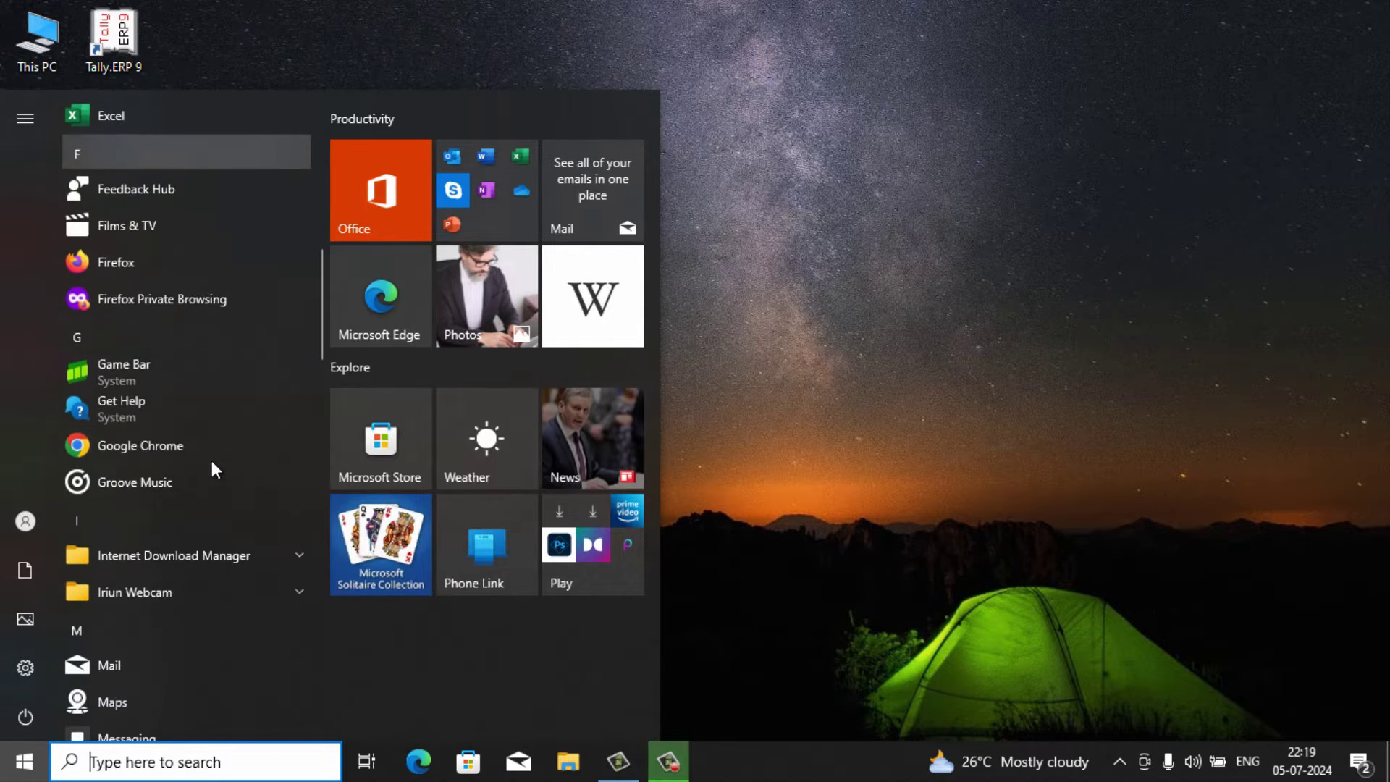
pyautogui.scroll(-2, 213, 567)
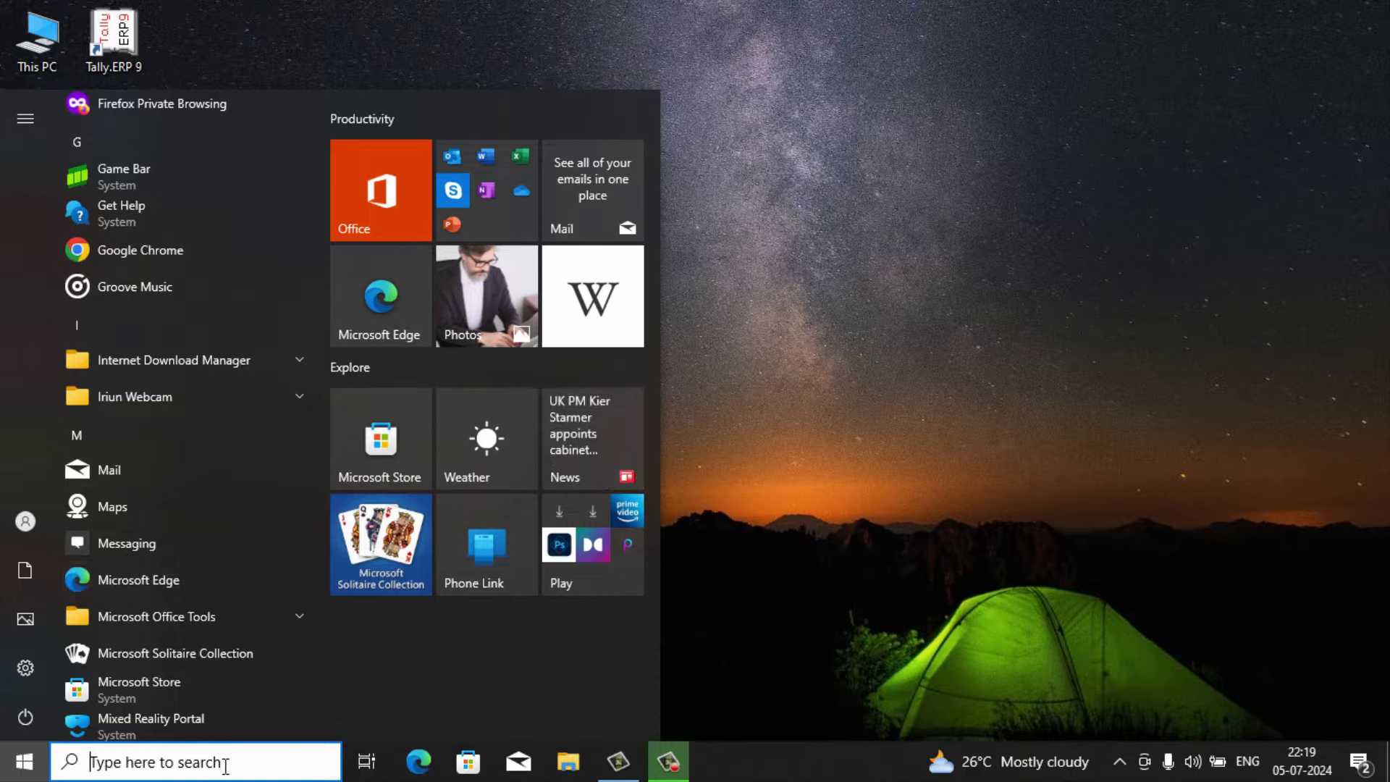
pyautogui.press('Escape')
# Step: Search Windows for WORD and view the matching apps and documents
pyautogui.click(159, 765)
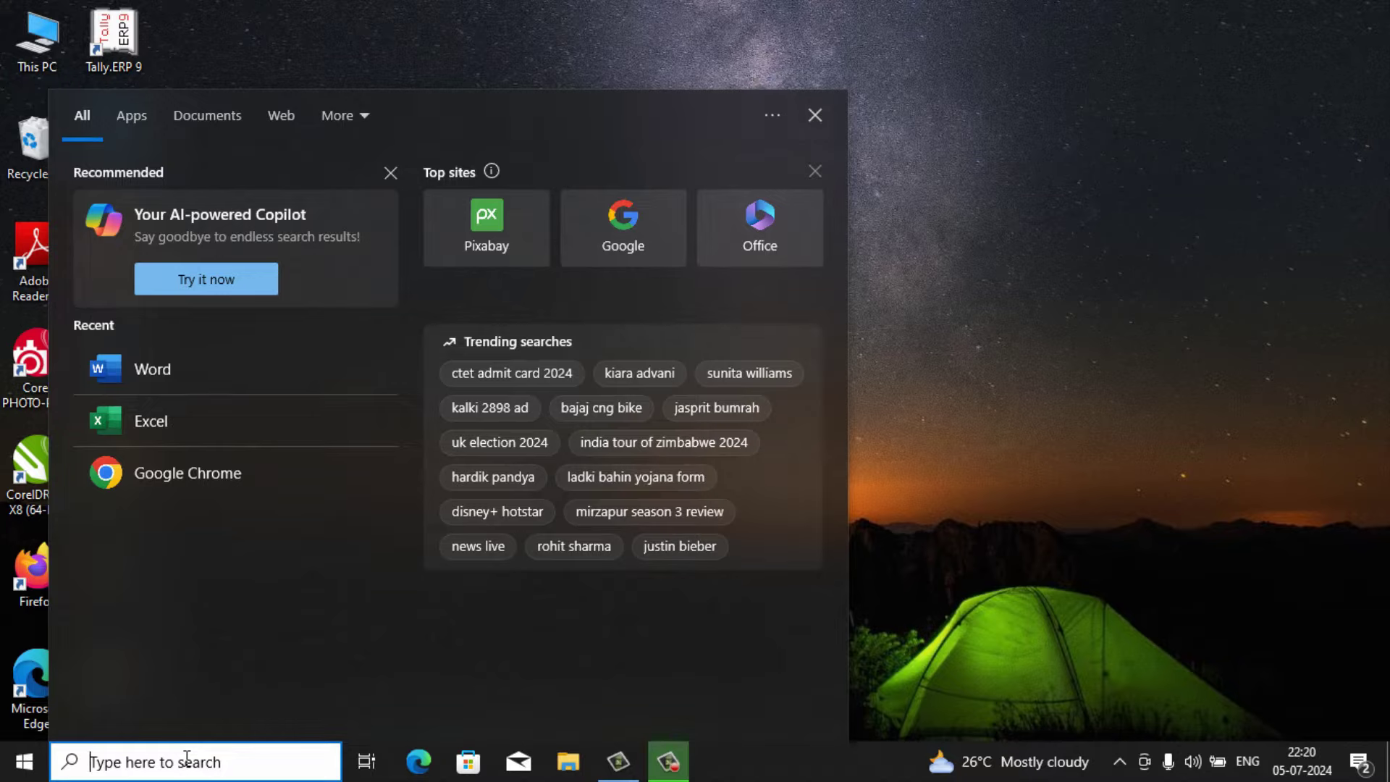
pyautogui.write('WOR')
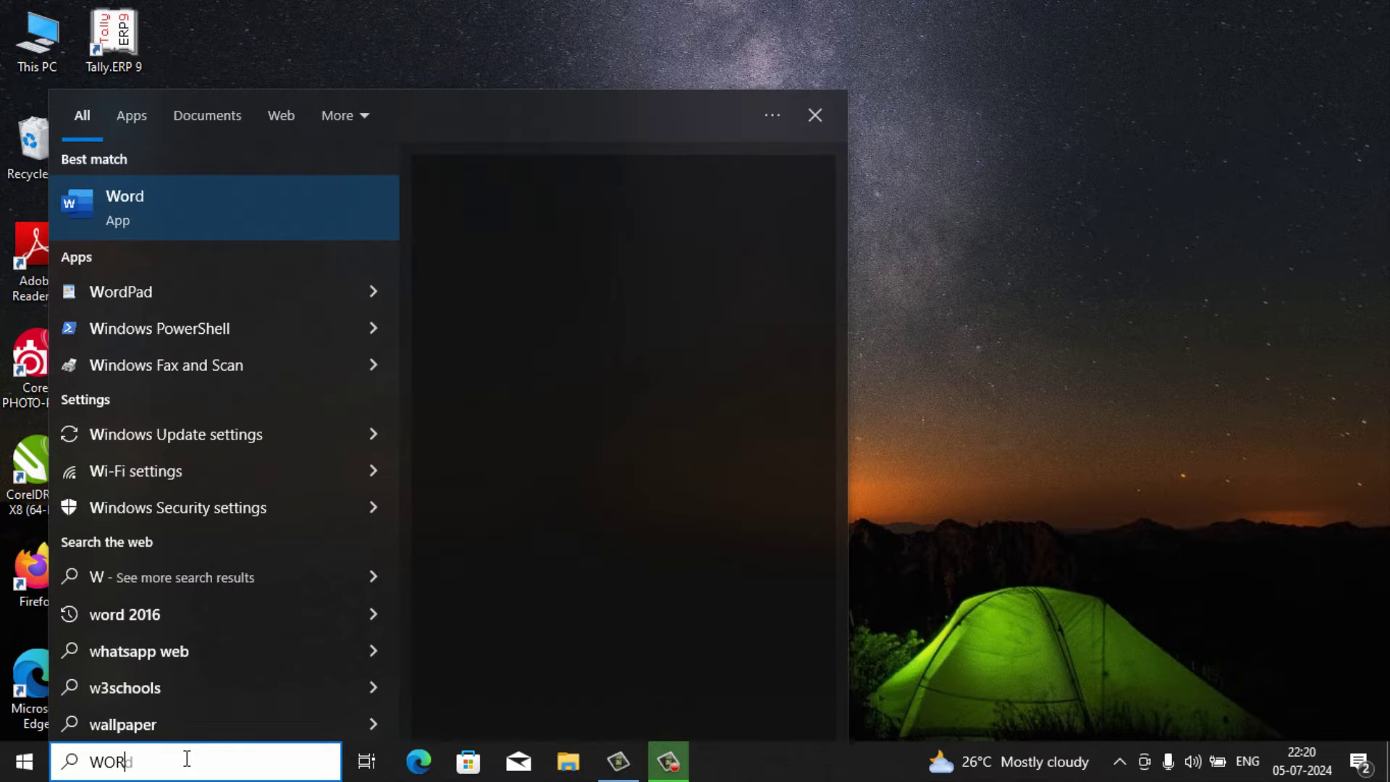
pyautogui.write('D')
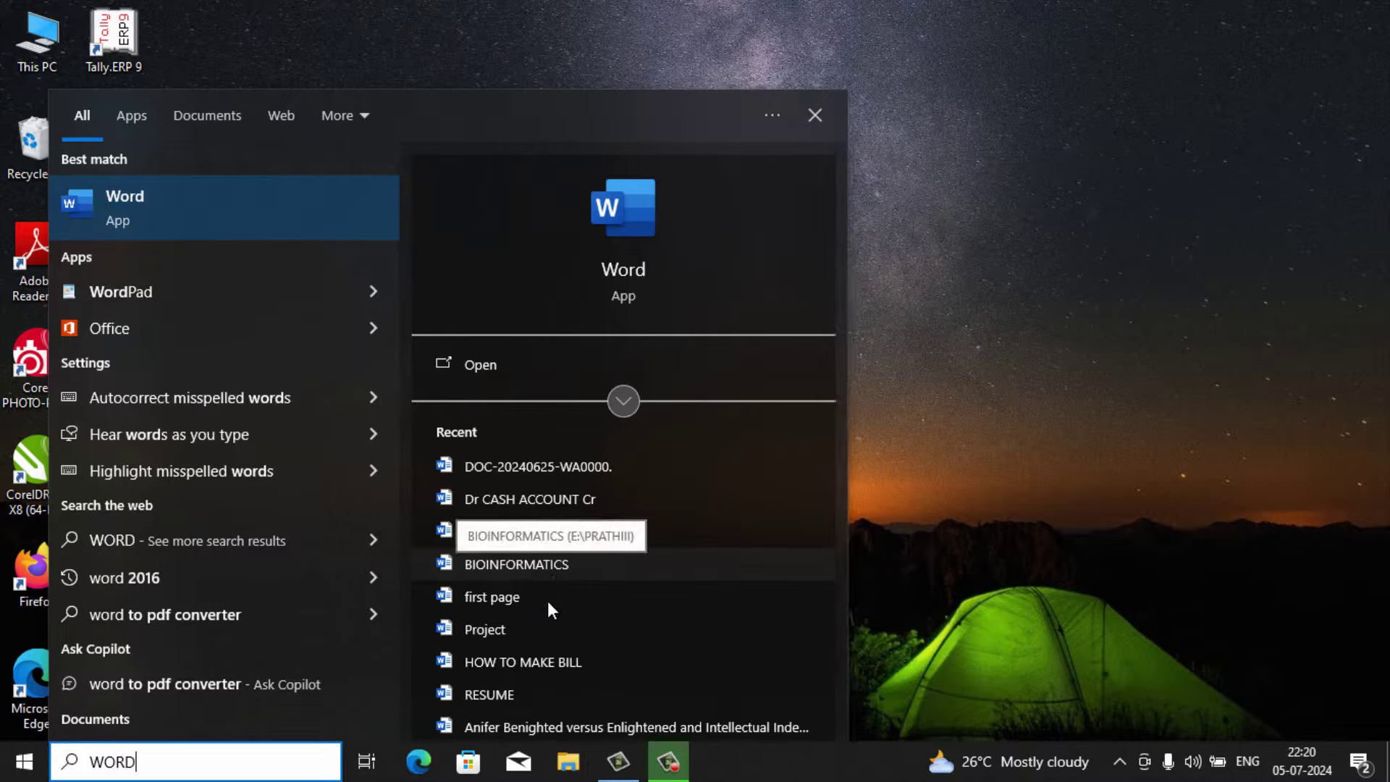
pyautogui.click(130, 119)
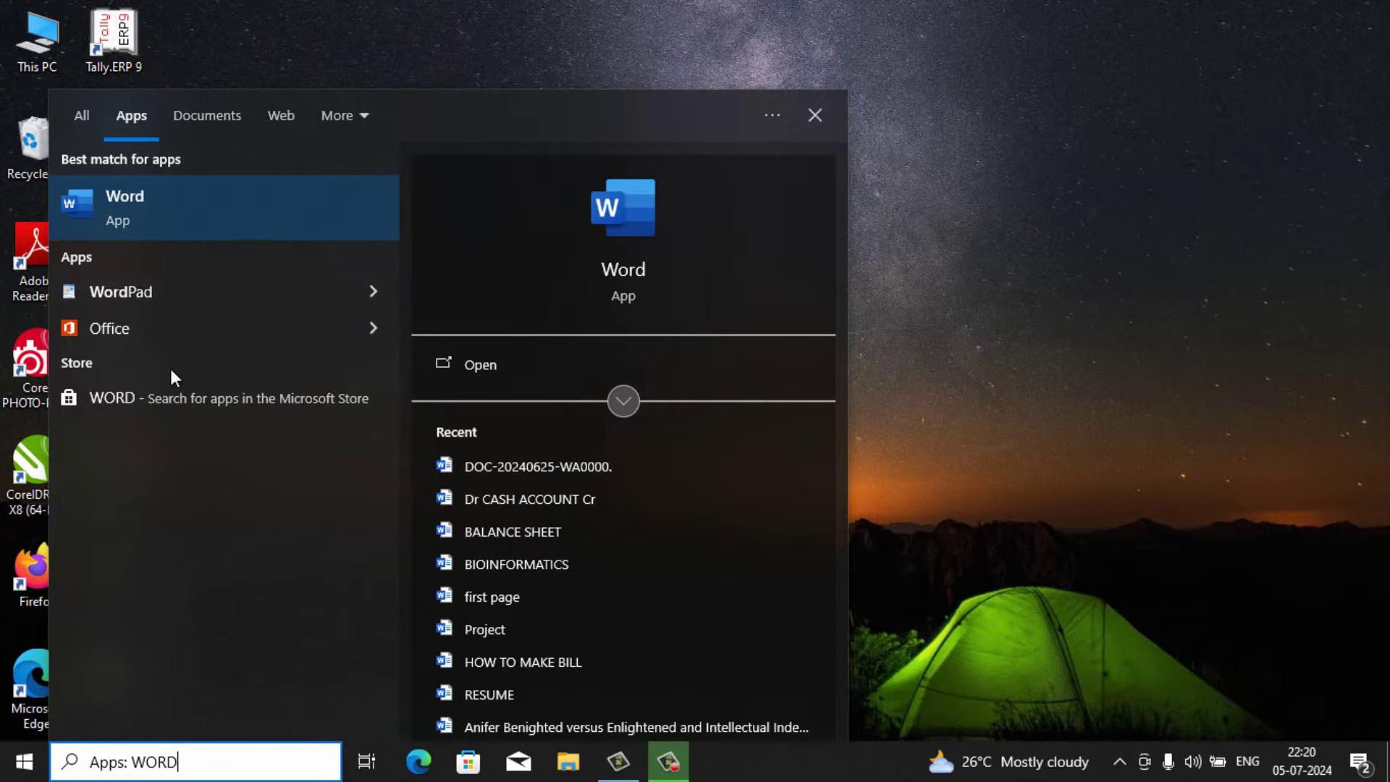
pyautogui.click(215, 119)
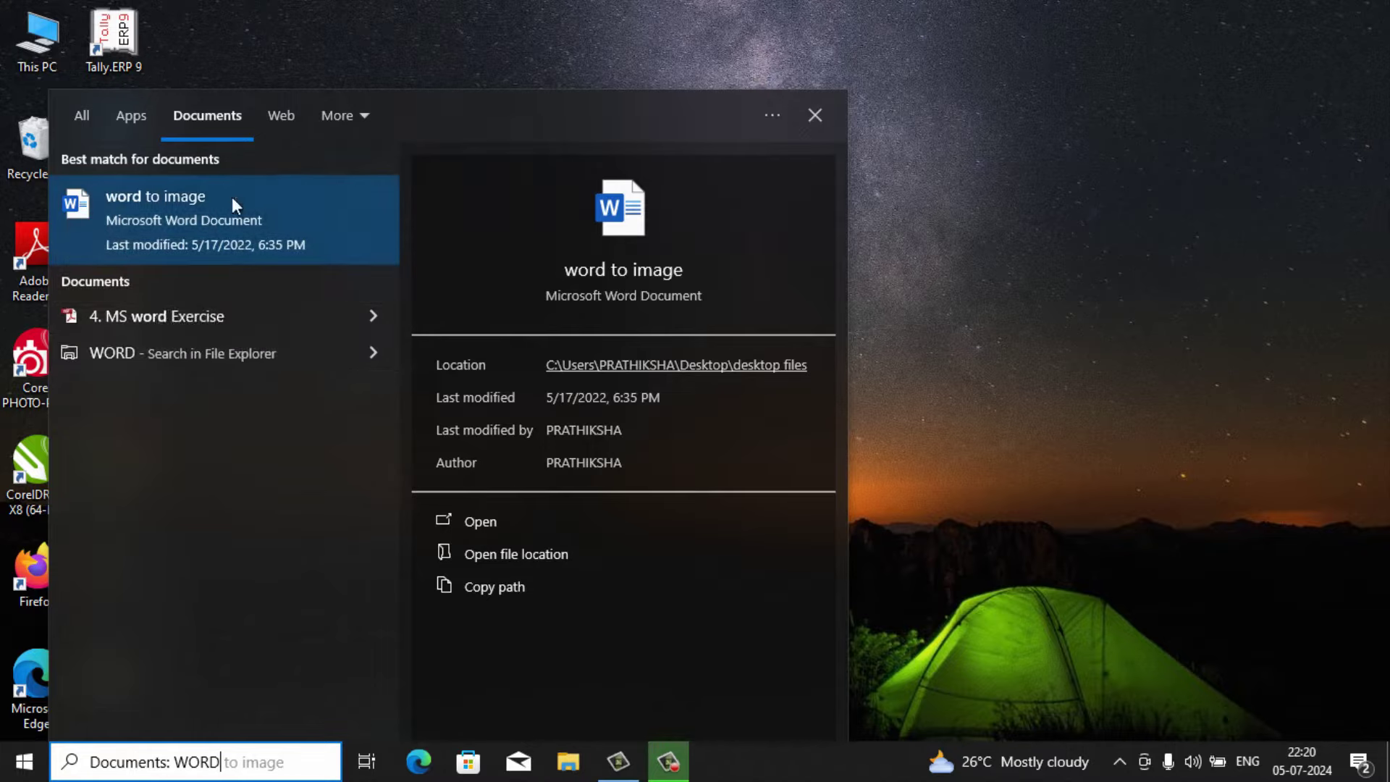
# Step: Review the web results for WORD and switch the search category to Photos
pyautogui.click(281, 116)
pyautogui.click(302, 219)
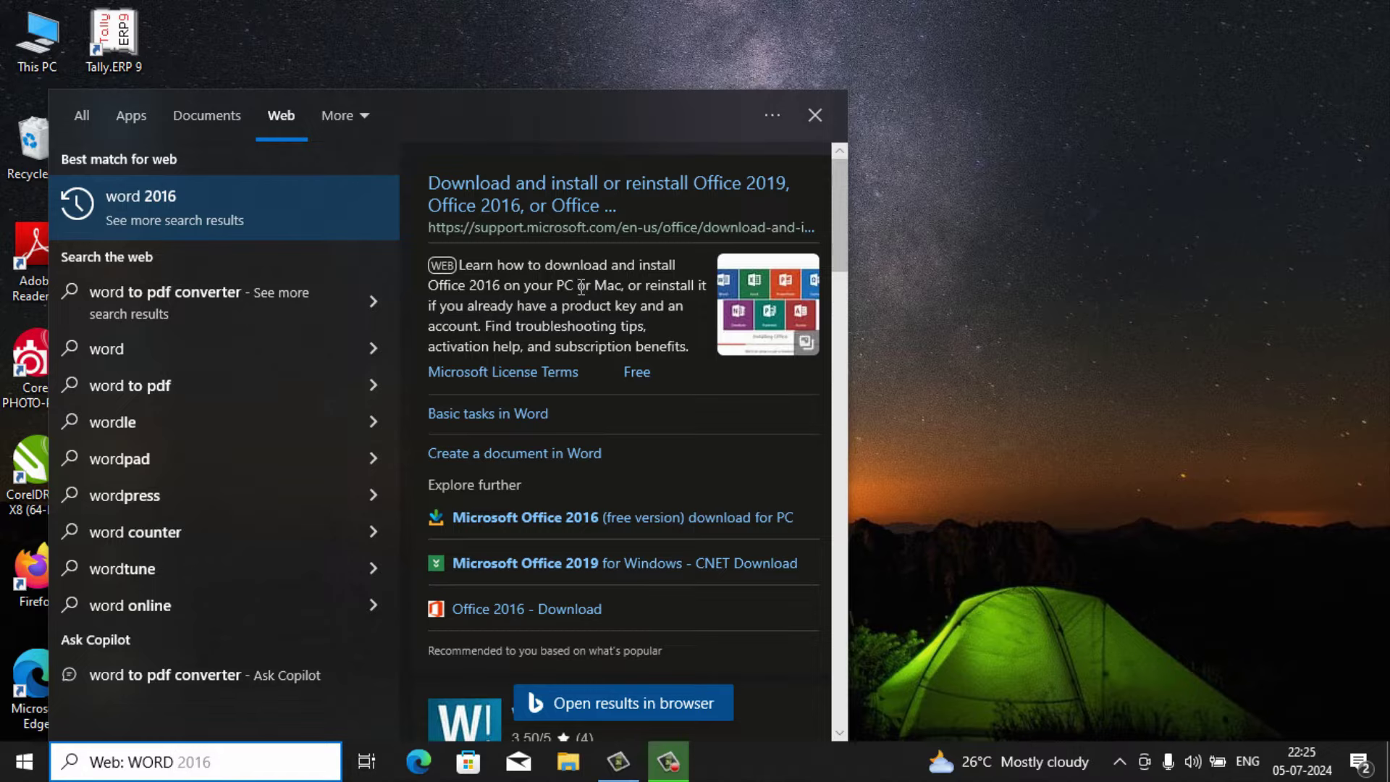
pyautogui.scroll(-10, 610, 365)
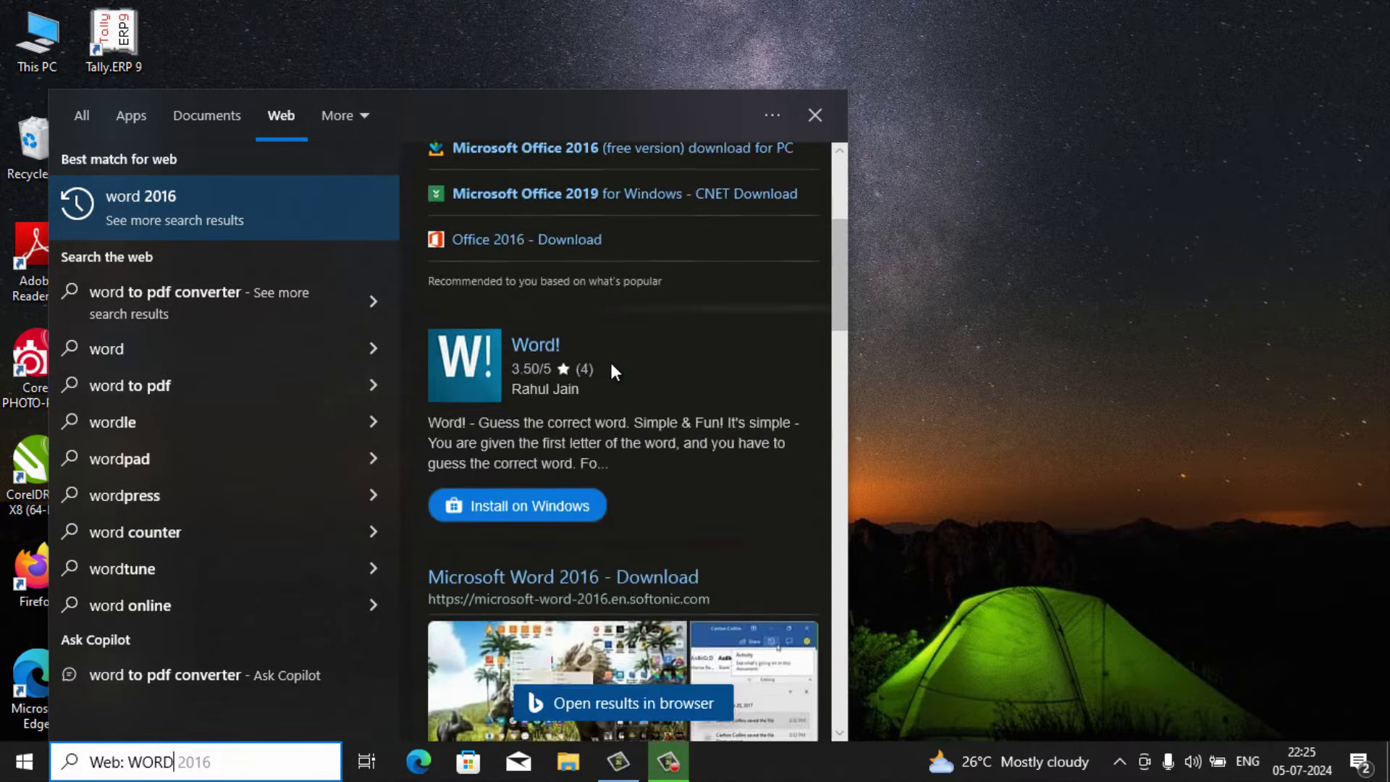
pyautogui.scroll(-6, 611, 364)
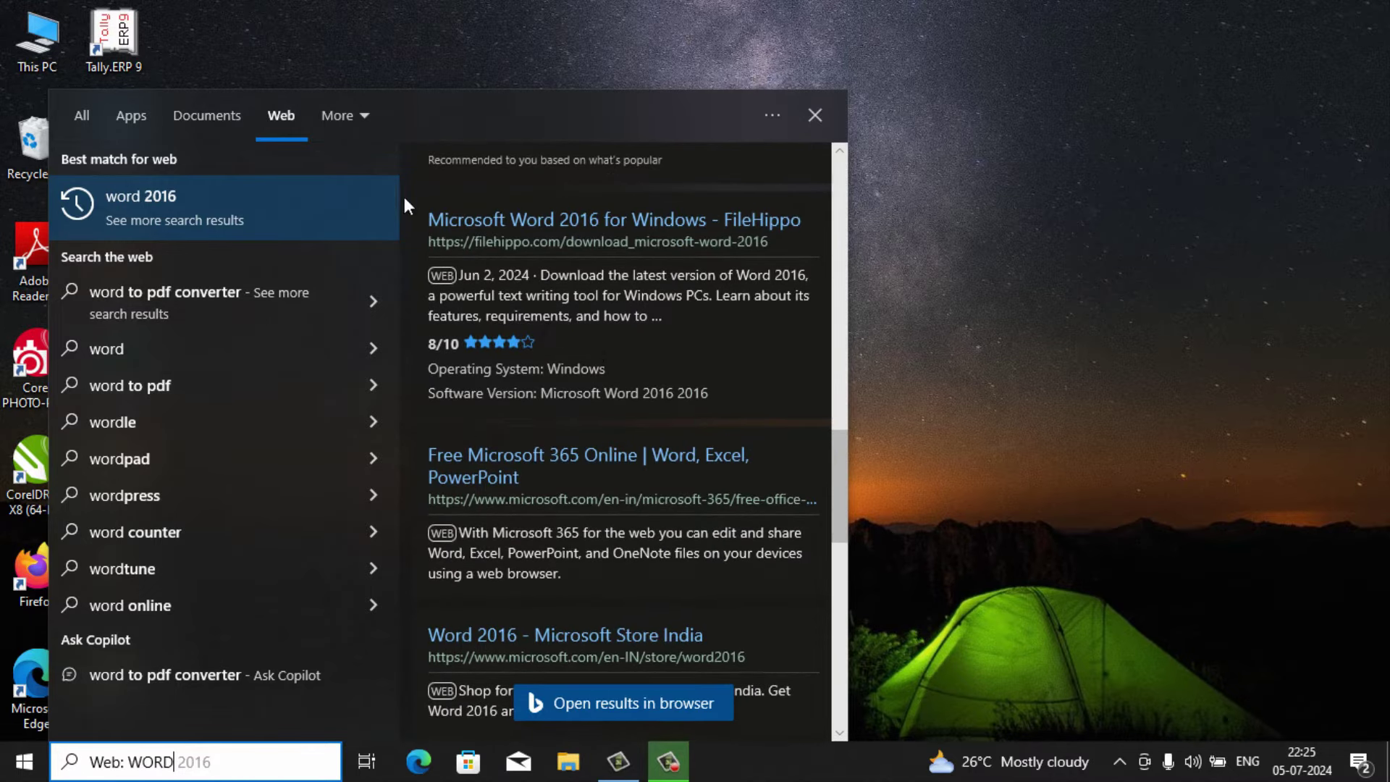
pyautogui.click(362, 116)
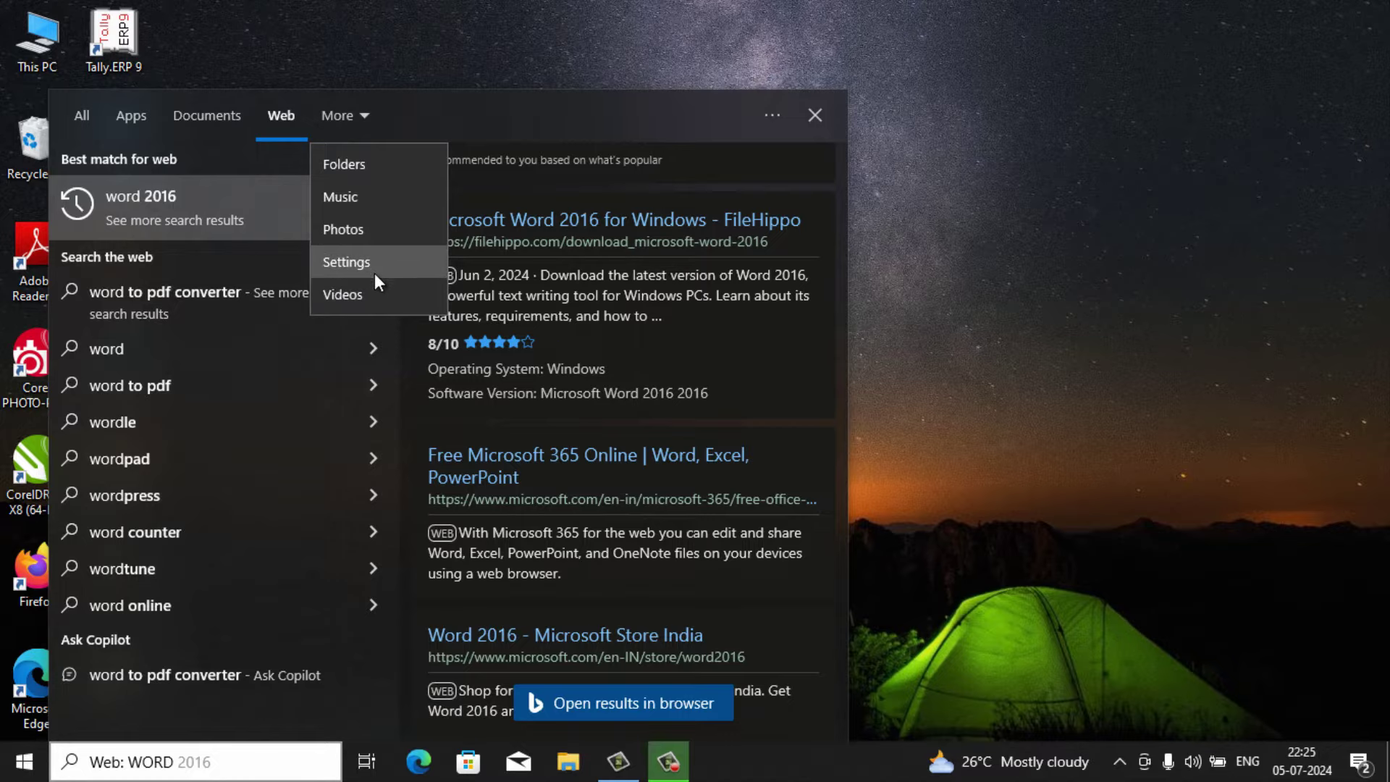
pyautogui.click(370, 234)
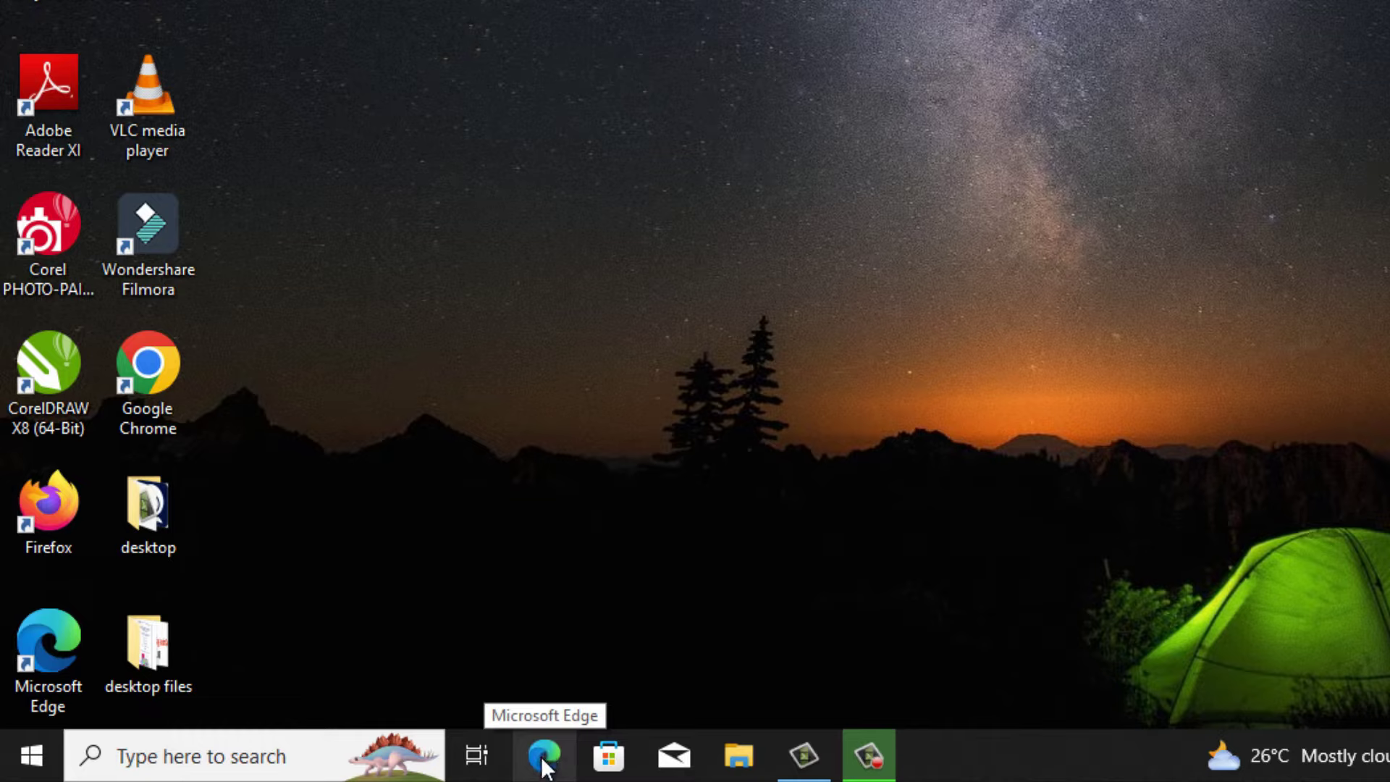
# Step: Unpin Microsoft Edge from the taskbar
pyautogui.rightClick(545, 760)
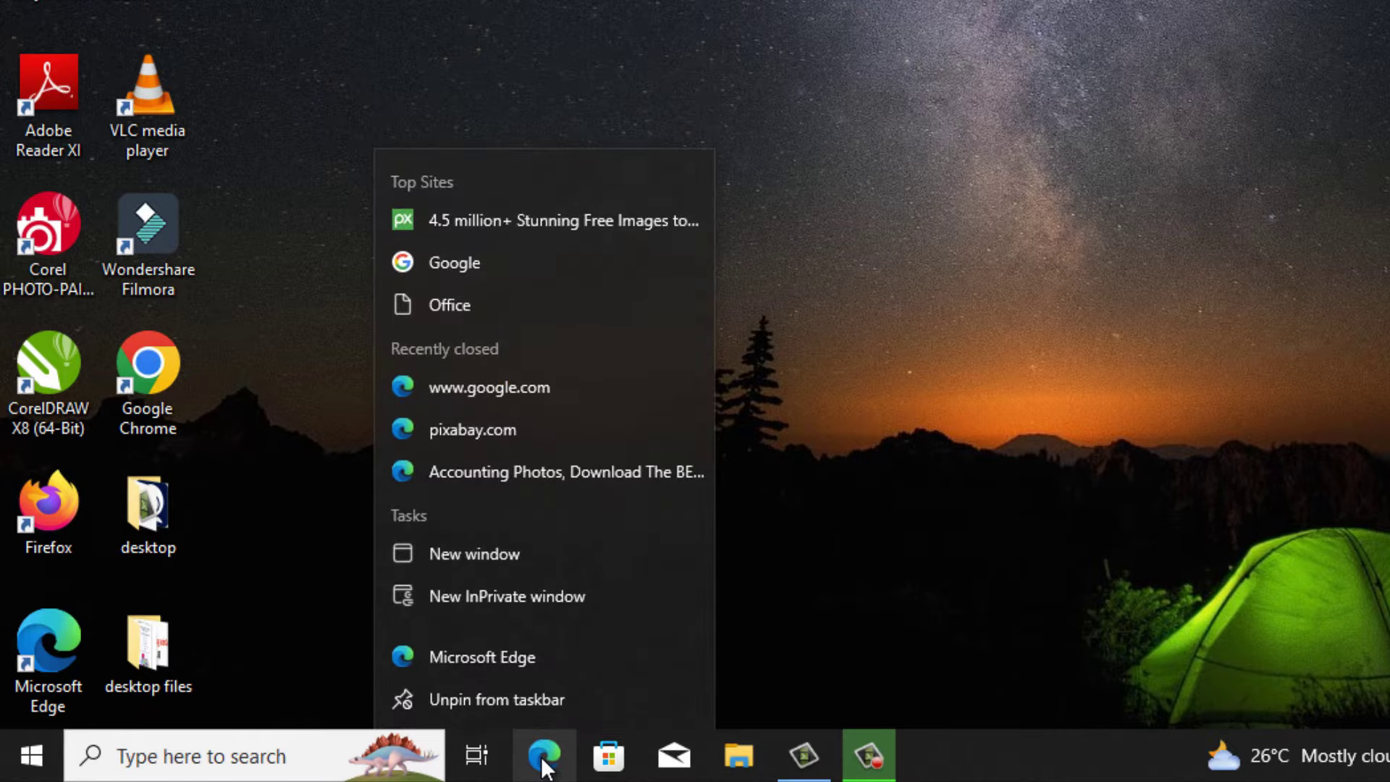
pyautogui.click(551, 700)
pyautogui.moveTo(550, 778)
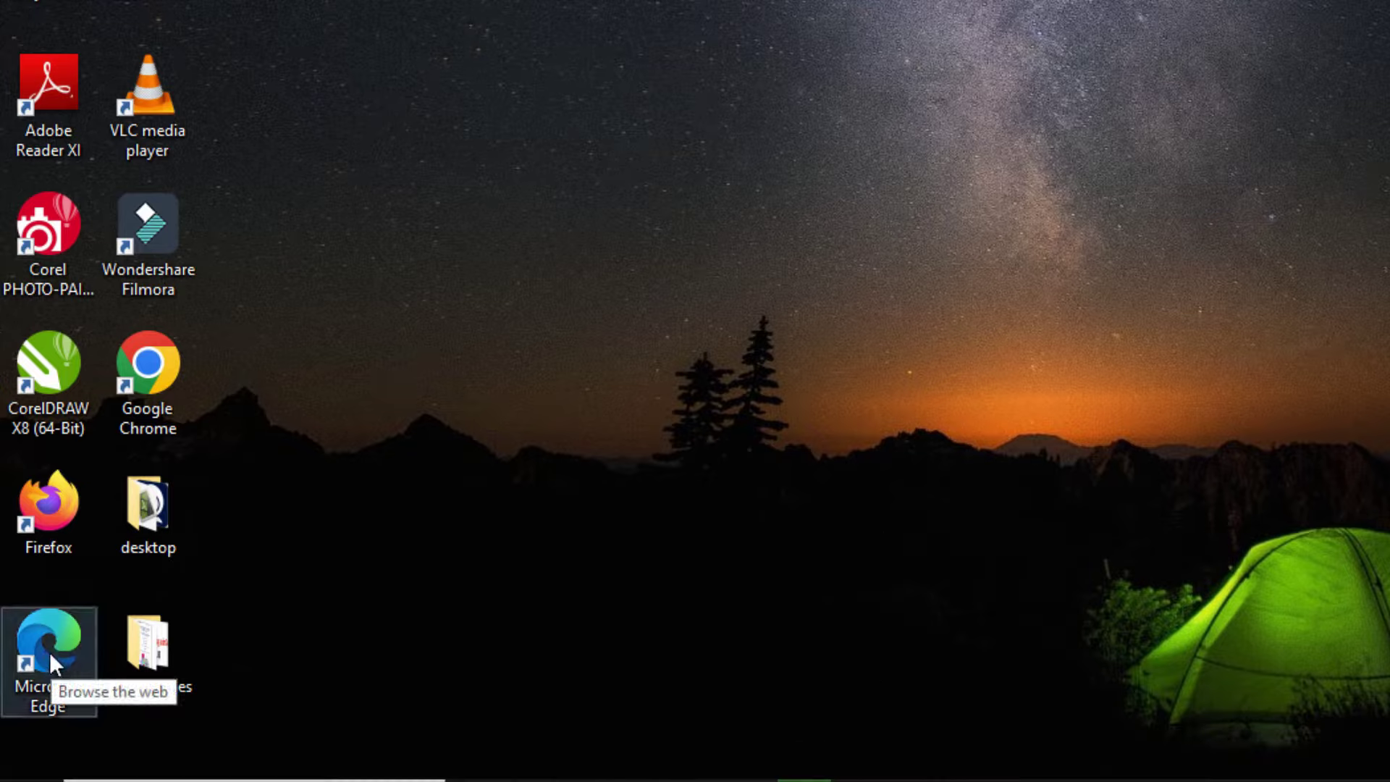
# Step: Pin the Microsoft Edge desktop shortcut to the taskbar and move its icon directly beside Task View
pyautogui.doubleClick(38, 635)
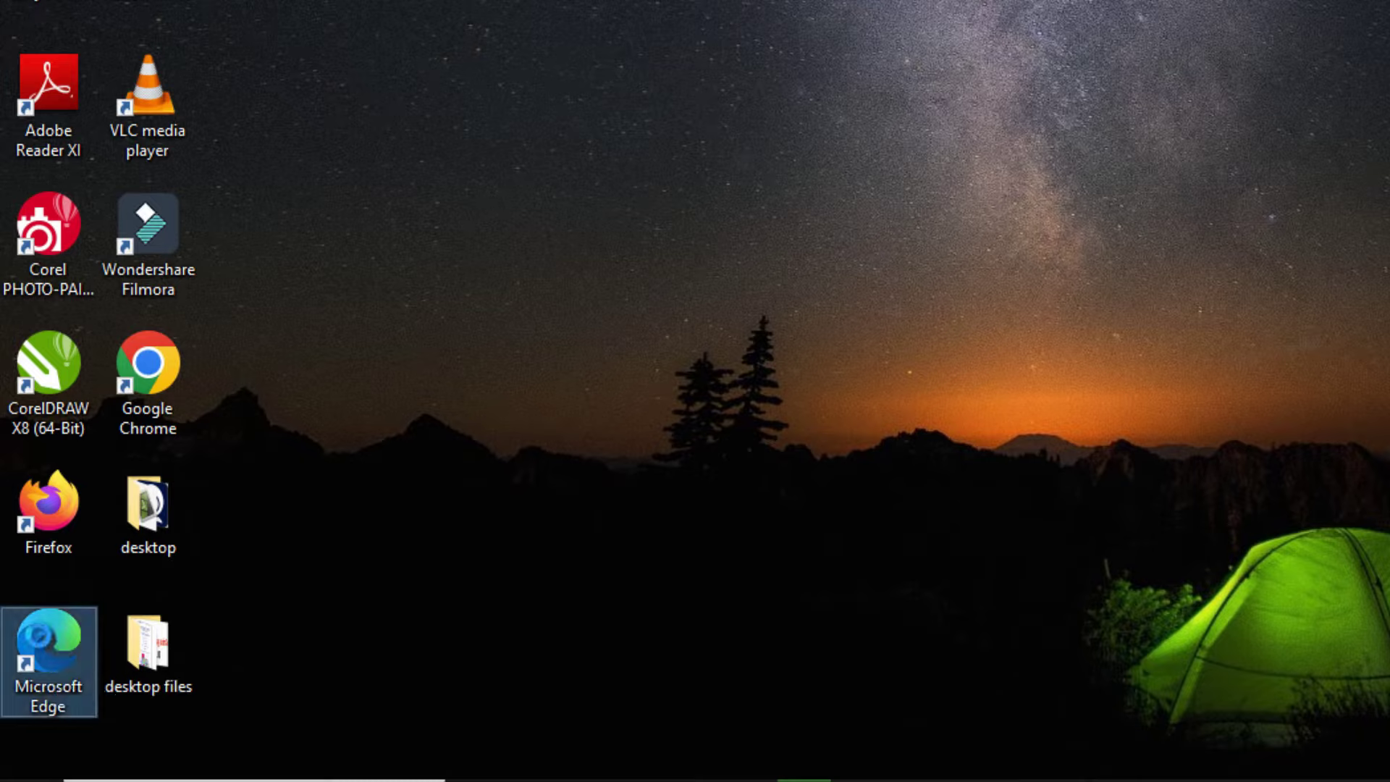
pyautogui.rightClick(38, 634)
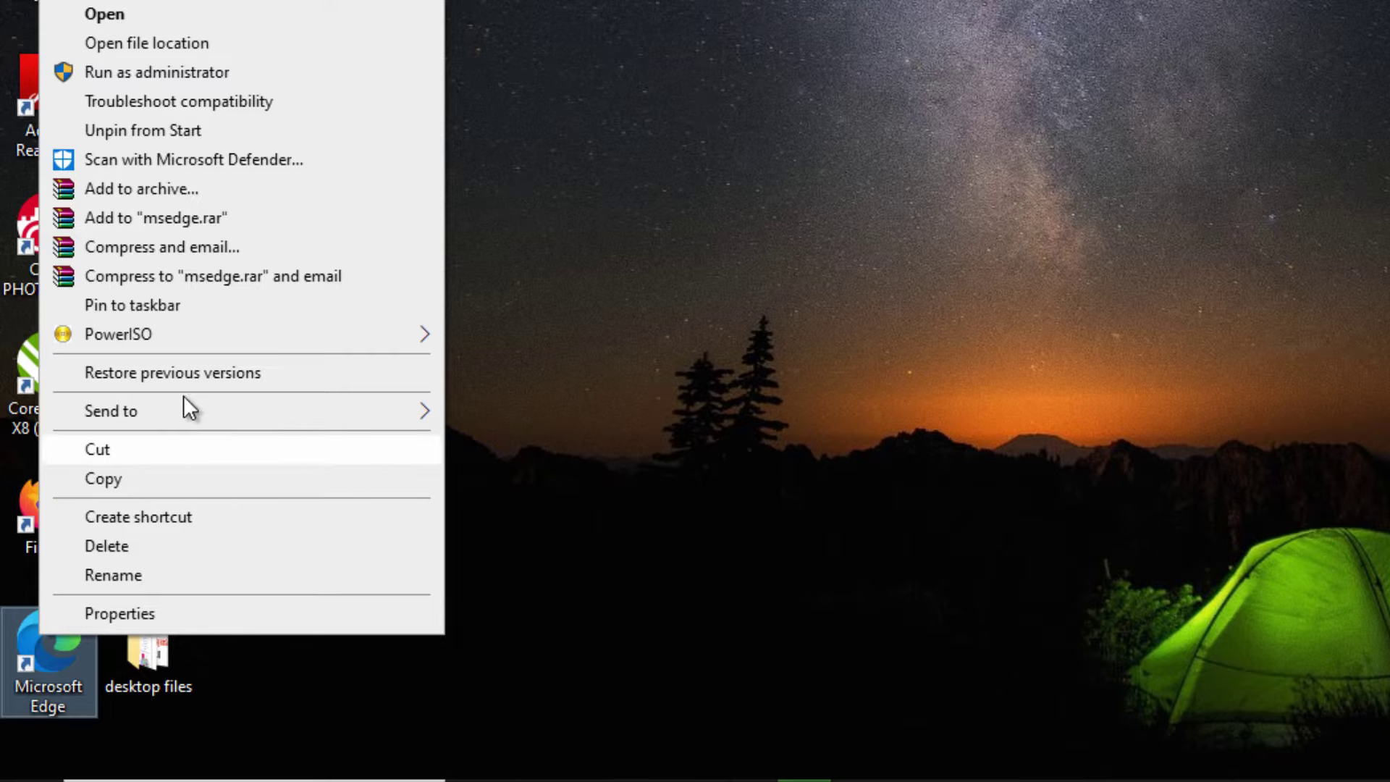
pyautogui.click(155, 307)
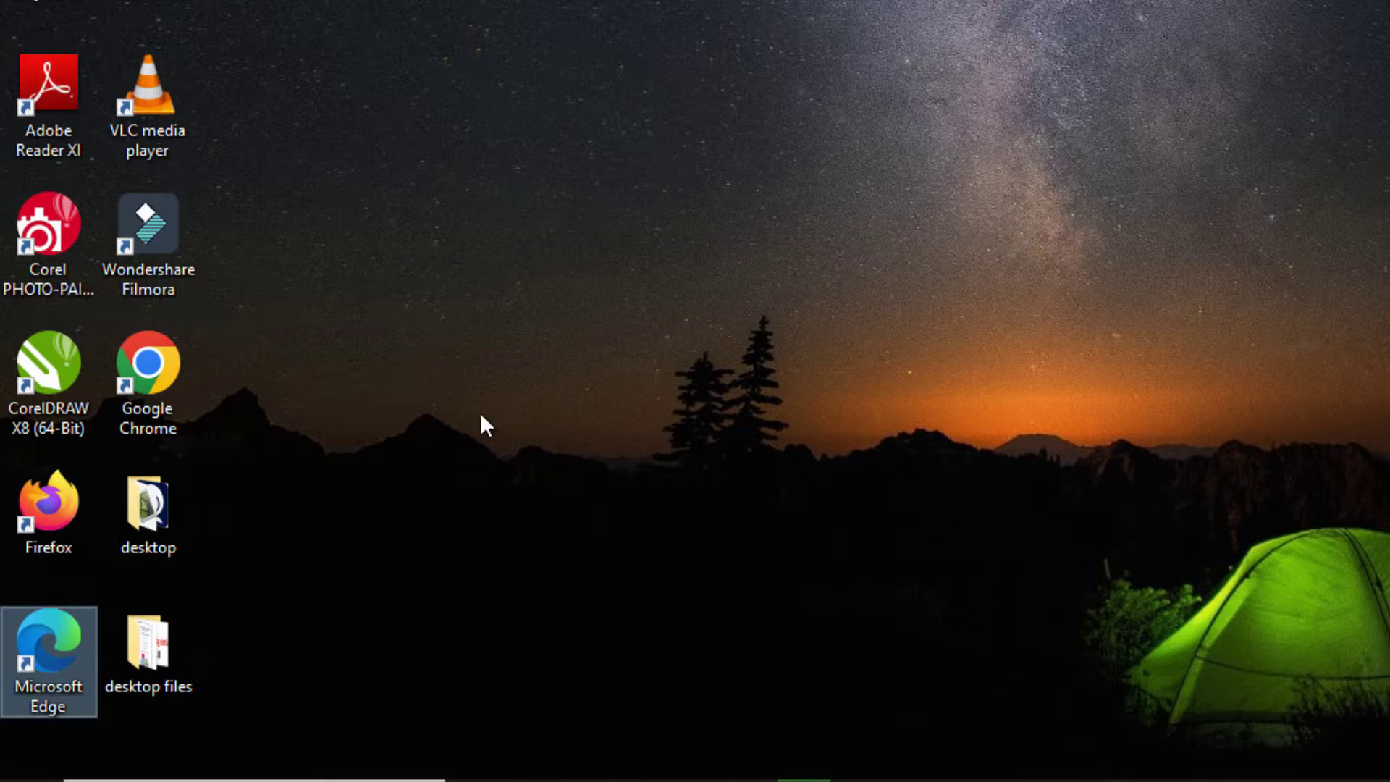
pyautogui.moveTo(829, 775)
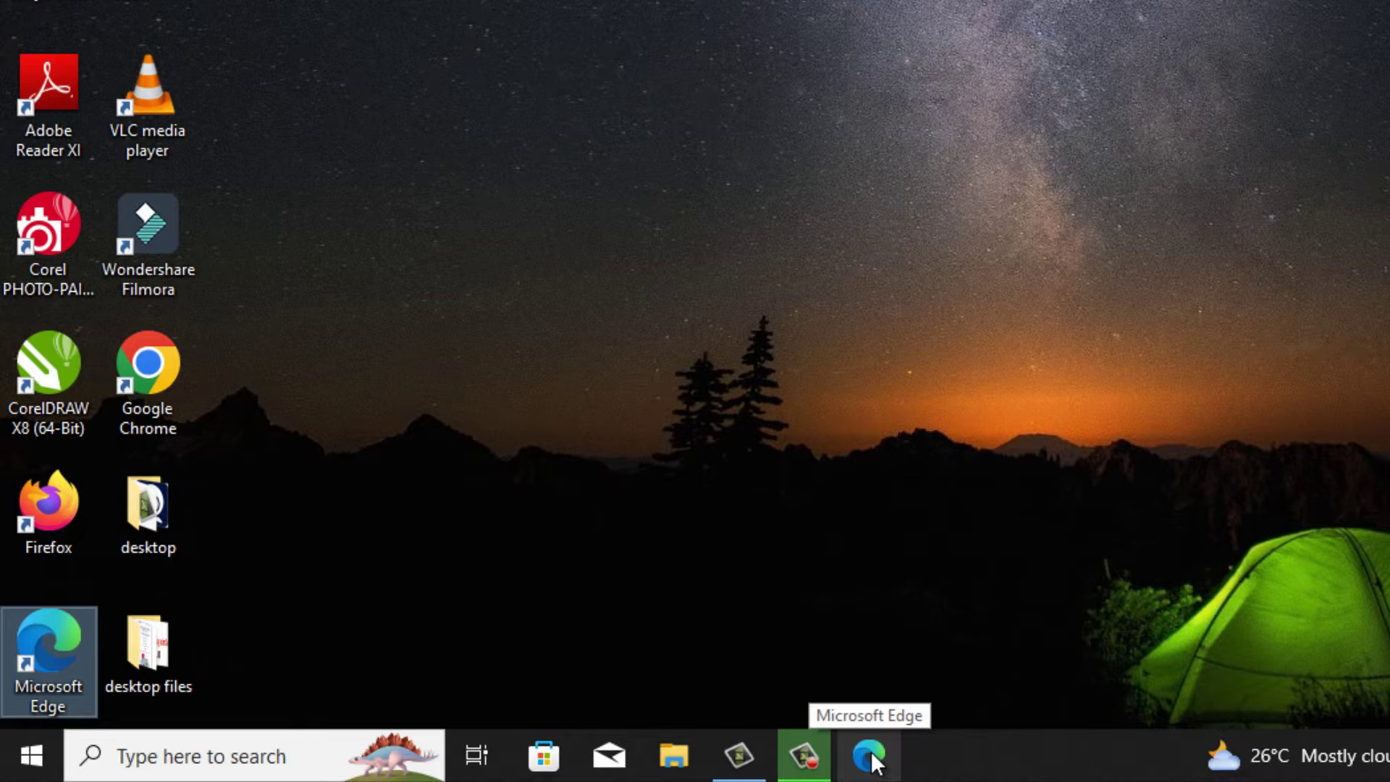
pyautogui.moveTo(871, 751); pyautogui.dragTo(538, 761)
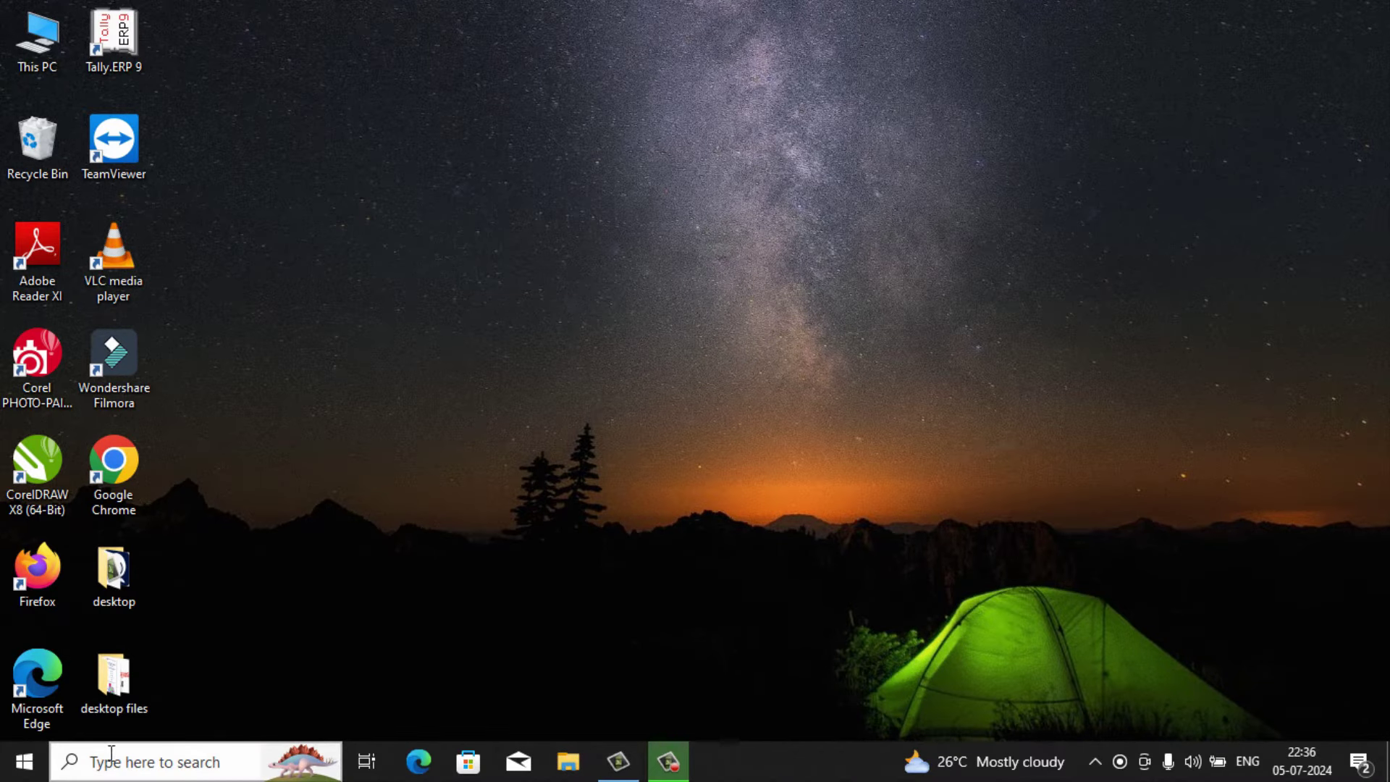
# Step: Pin Adobe Photoshop CS6 from the installed apps list to the taskbar and close the Start menu
pyautogui.click(25, 761)
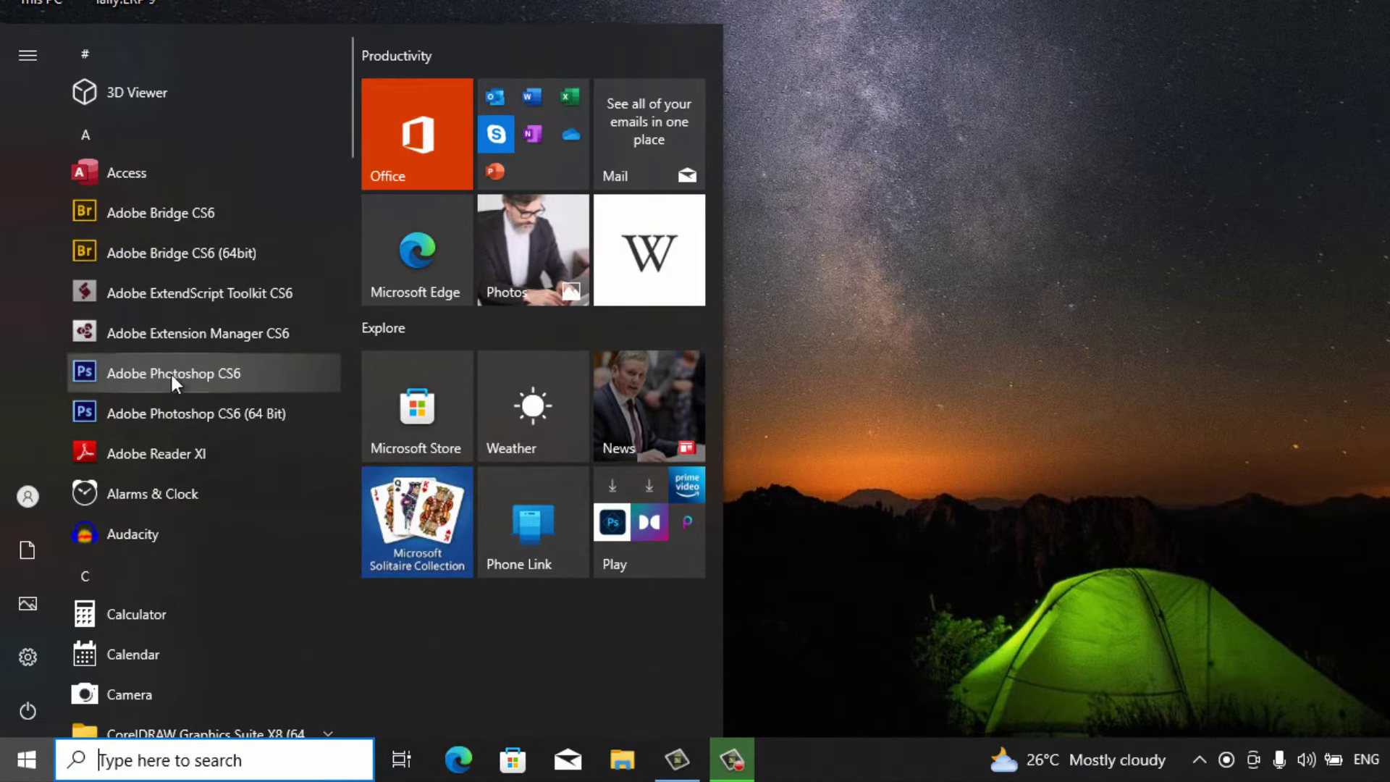
pyautogui.rightClick(233, 376)
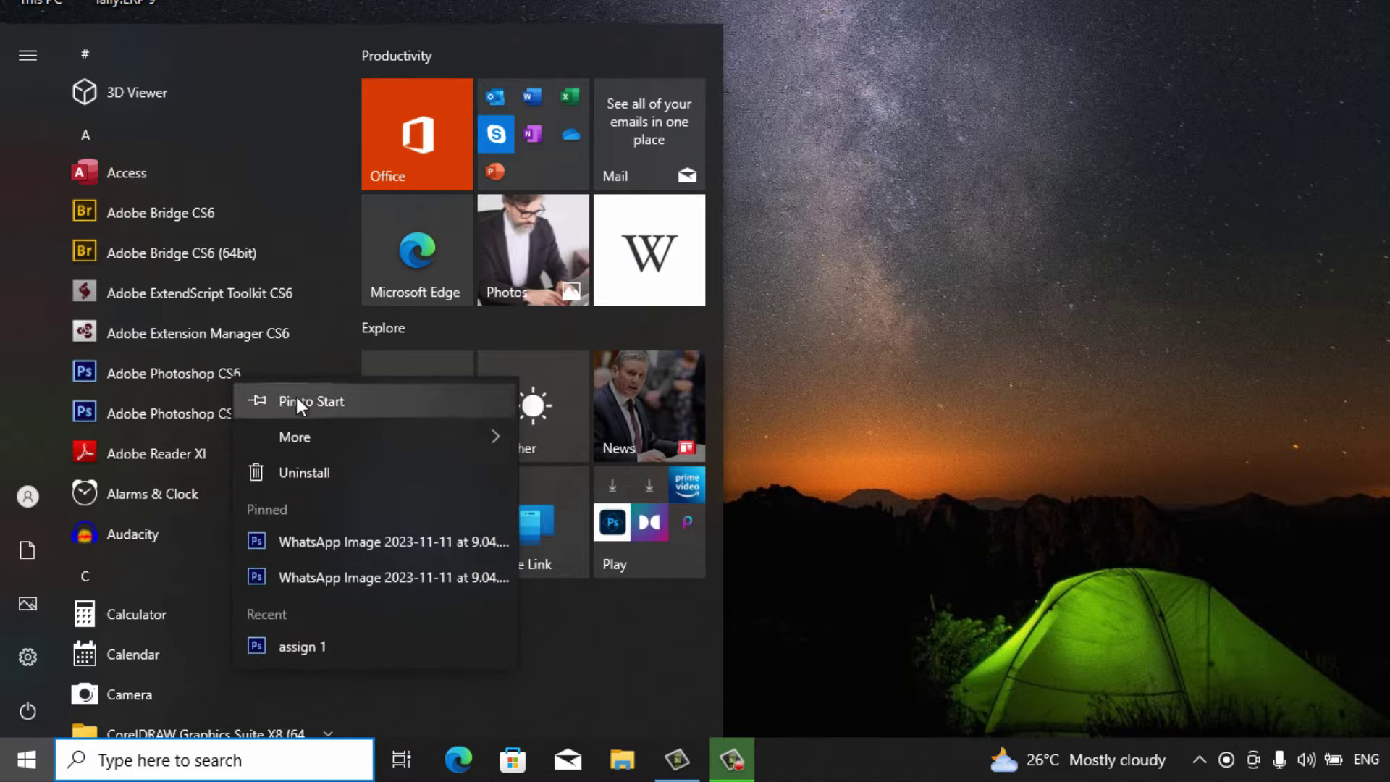
pyautogui.moveTo(320, 437)
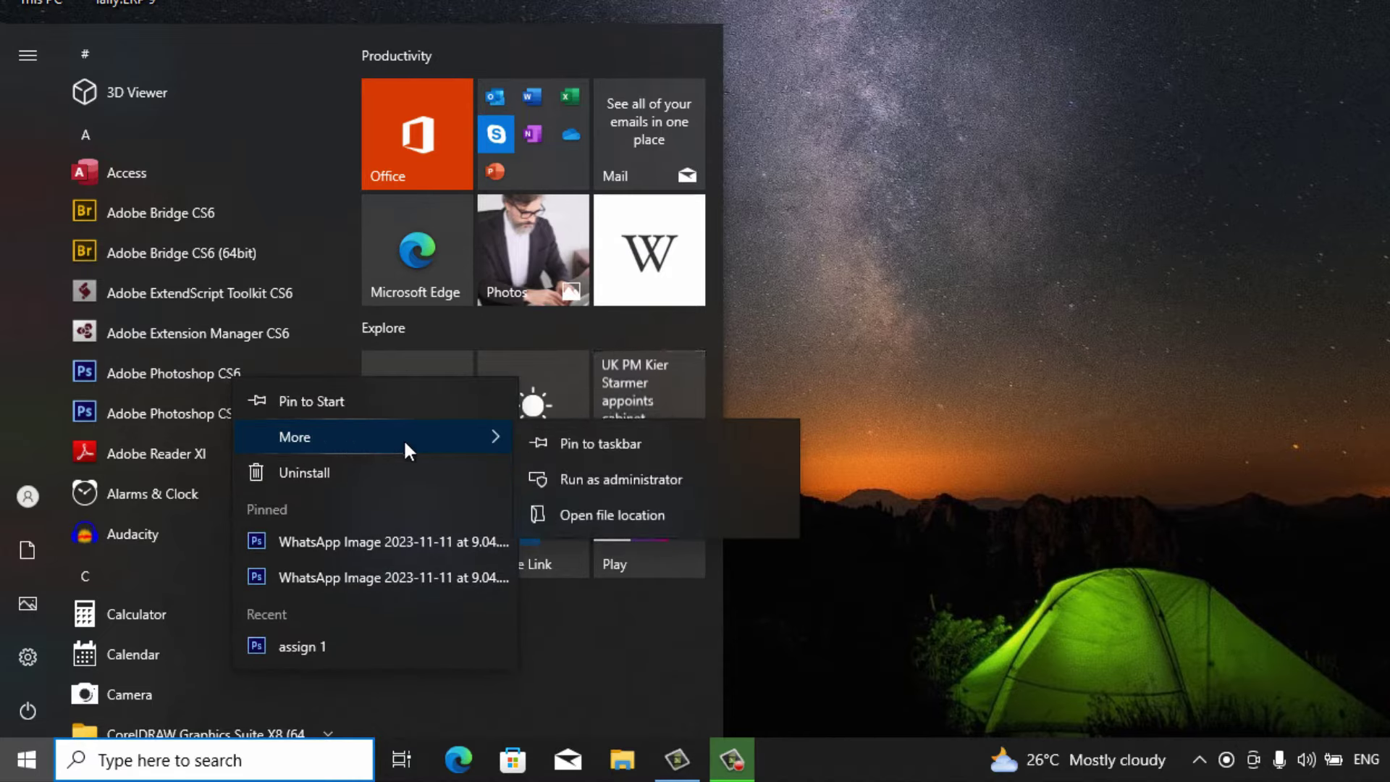
pyautogui.click(593, 449)
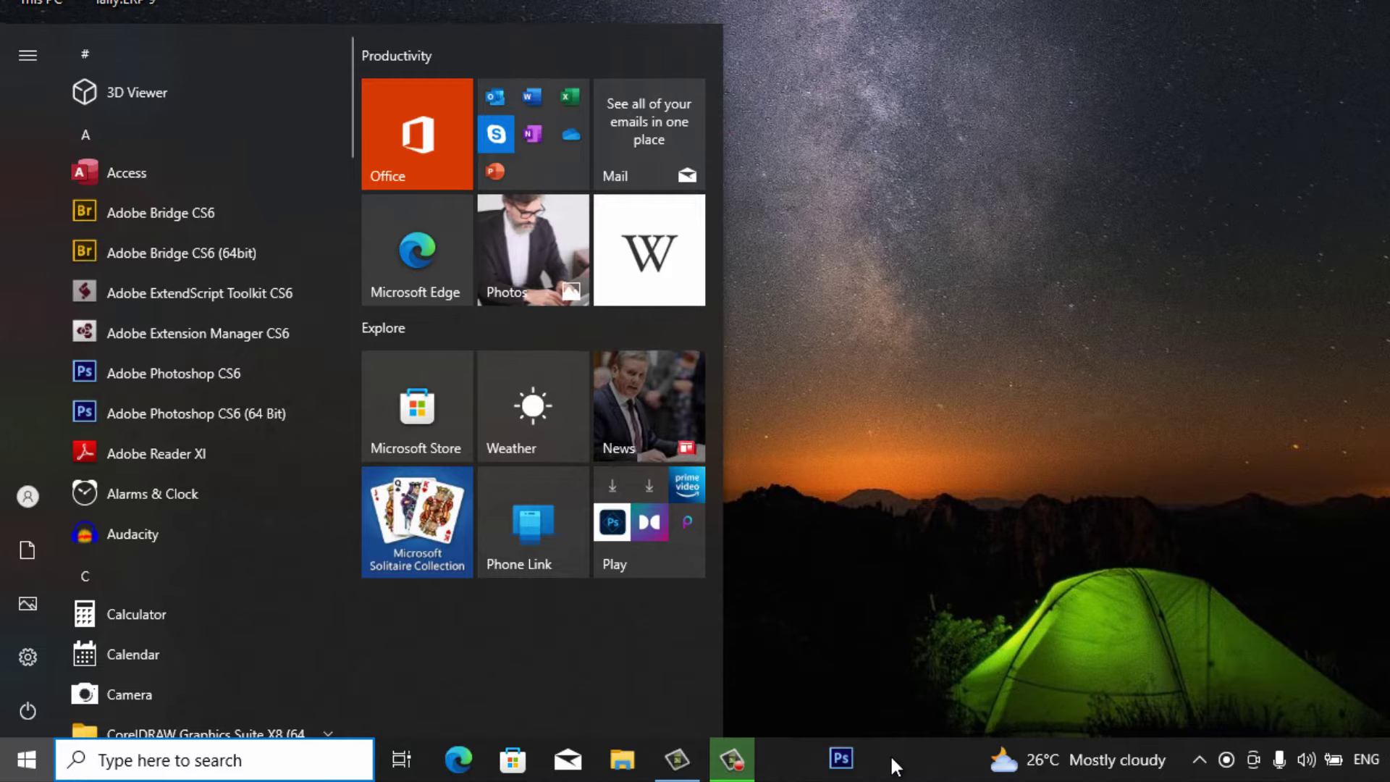
pyautogui.click(942, 757)
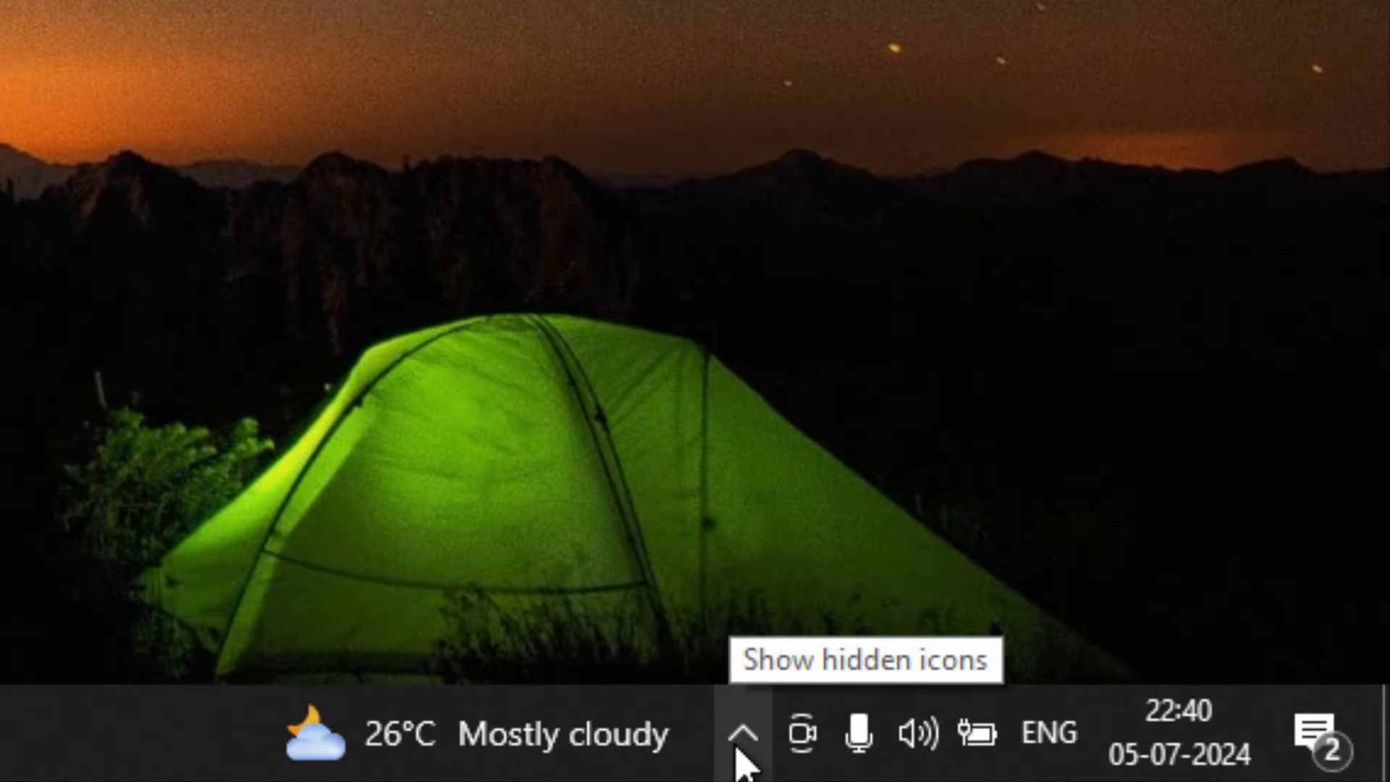
# Step: Turn on Wi-Fi and select the AndroidAP_4574 network
pyautogui.click(741, 753)
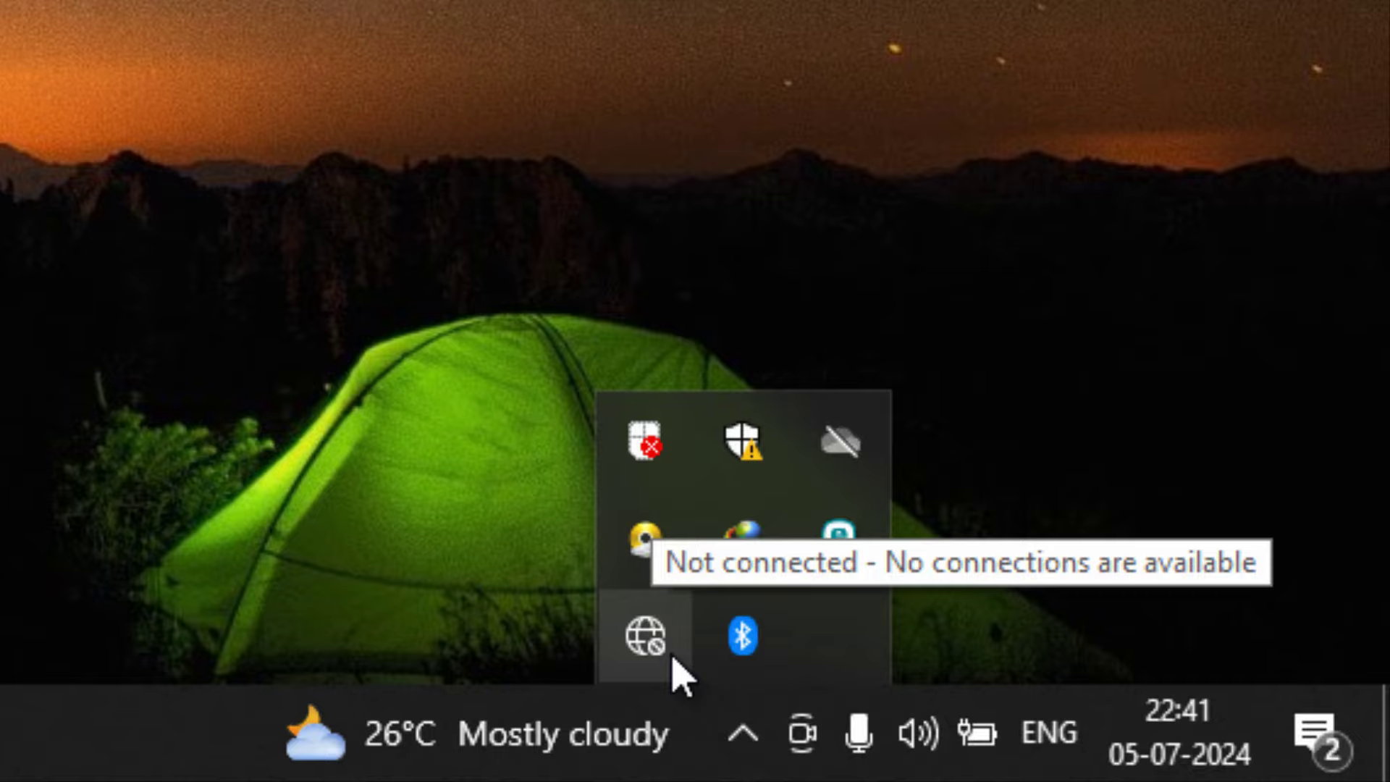
pyautogui.click(649, 648)
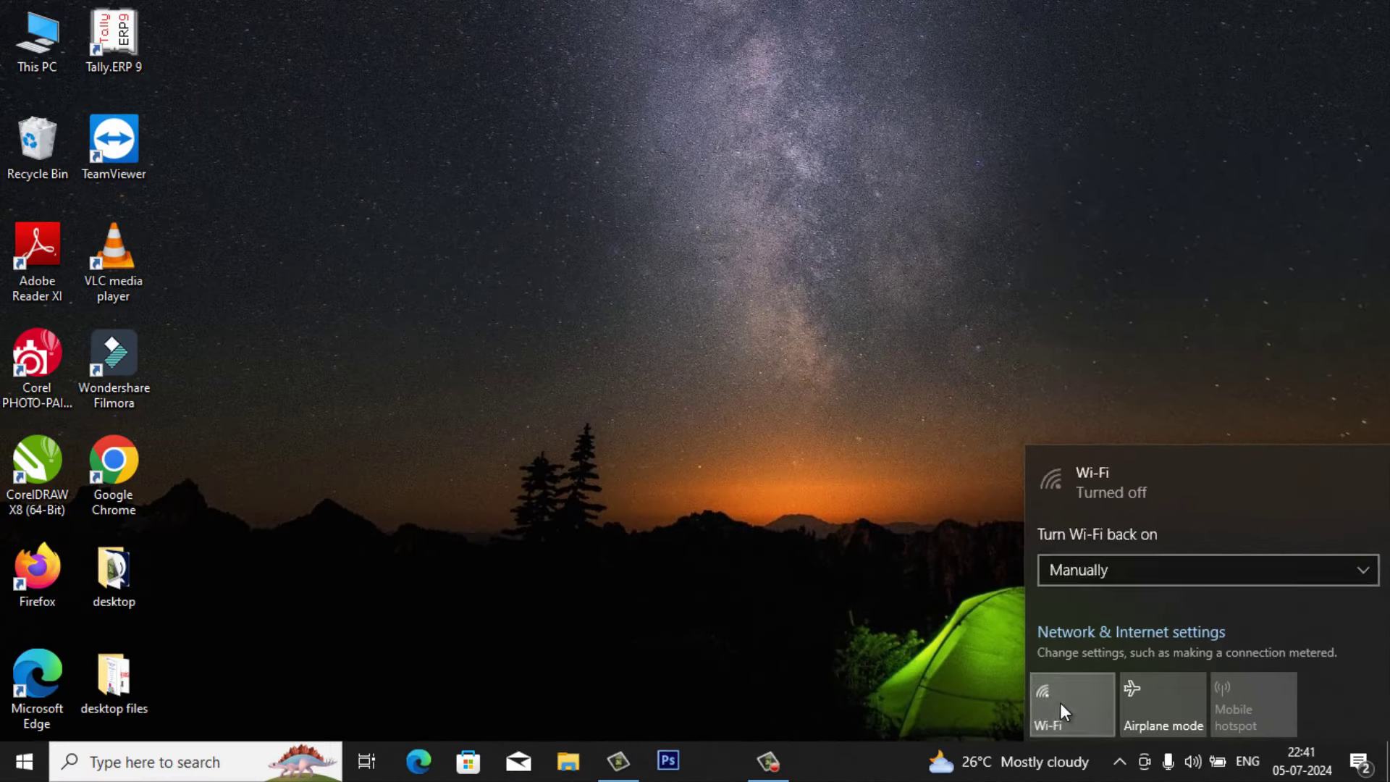
pyautogui.click(621, 614)
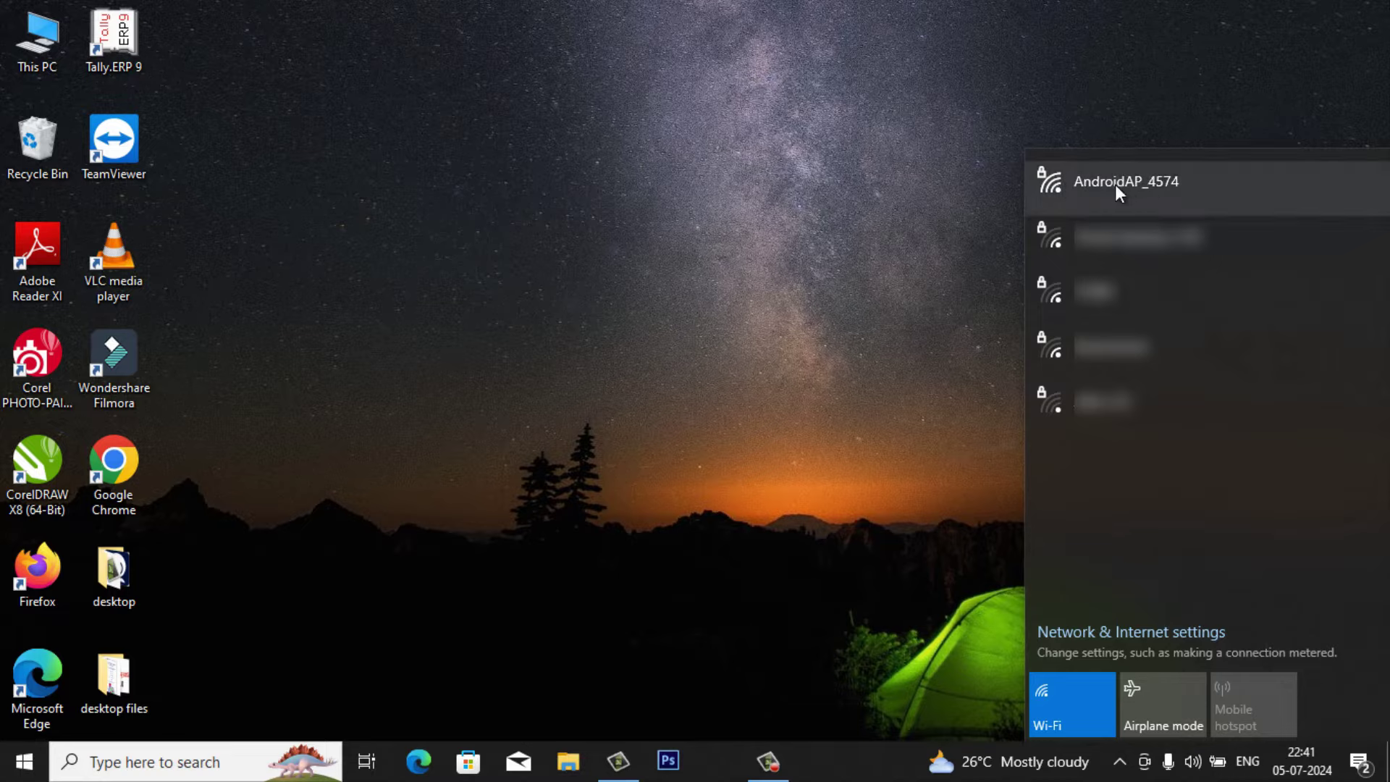
pyautogui.click(1140, 192)
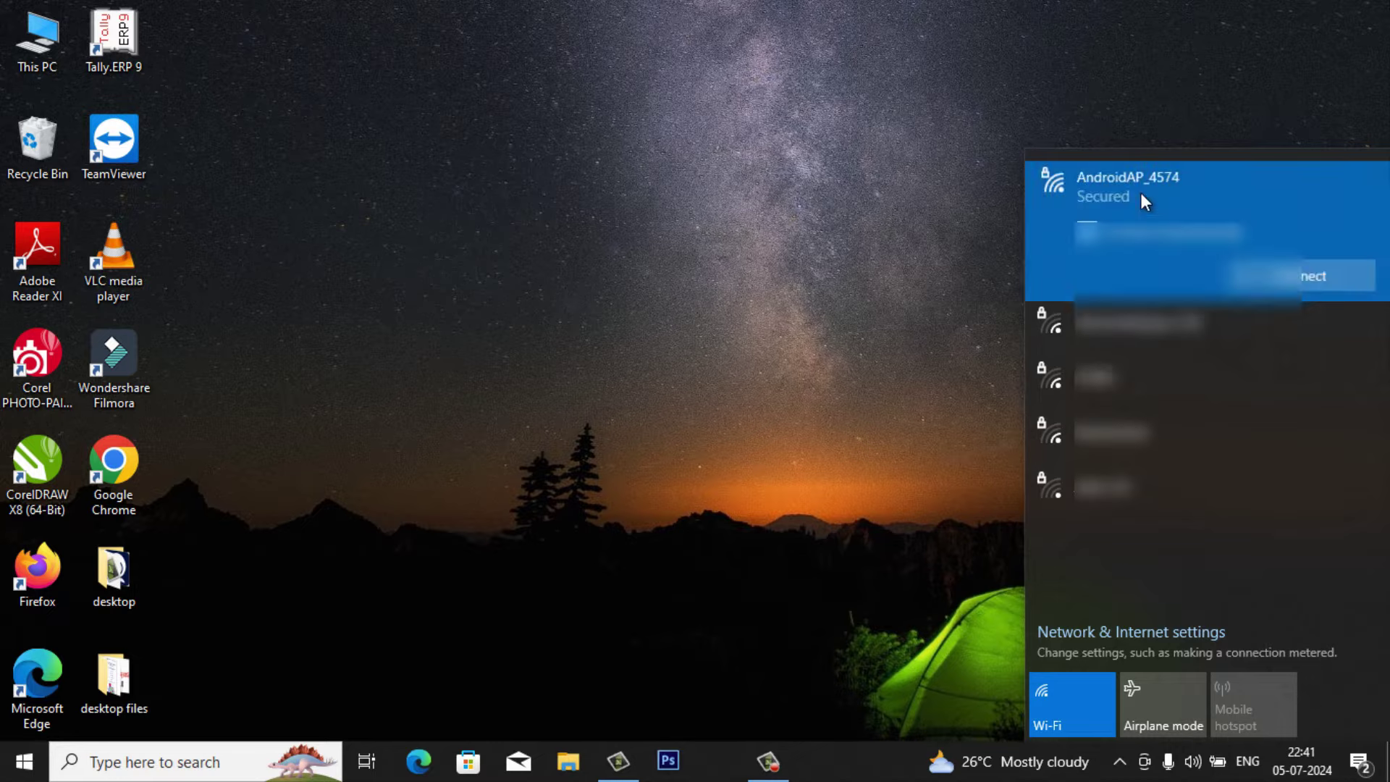